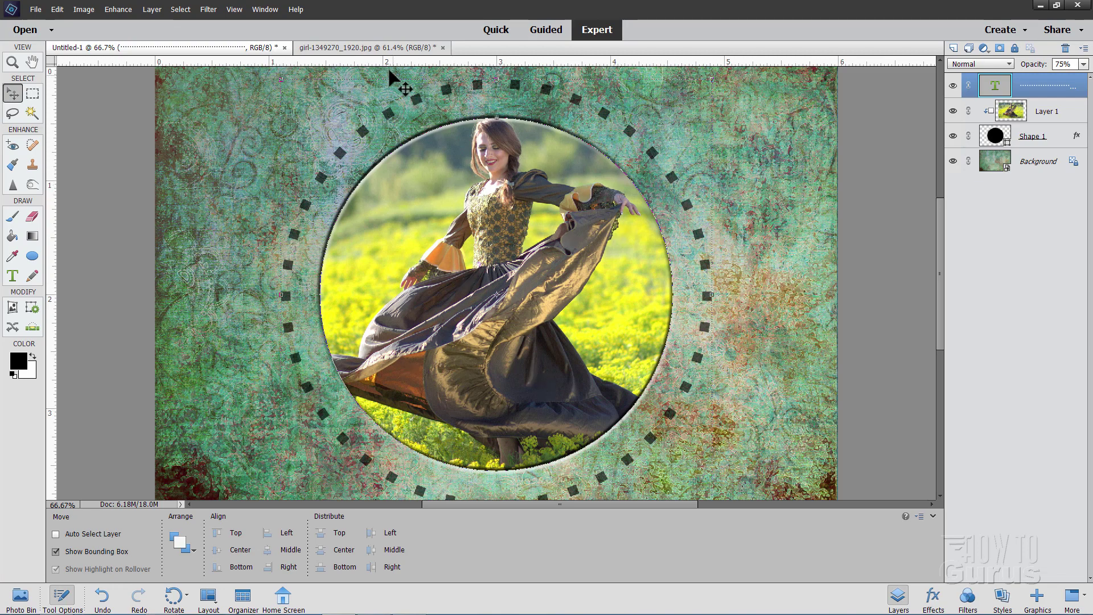
Close the finished composite document without saving it.
left_click(375, 49)
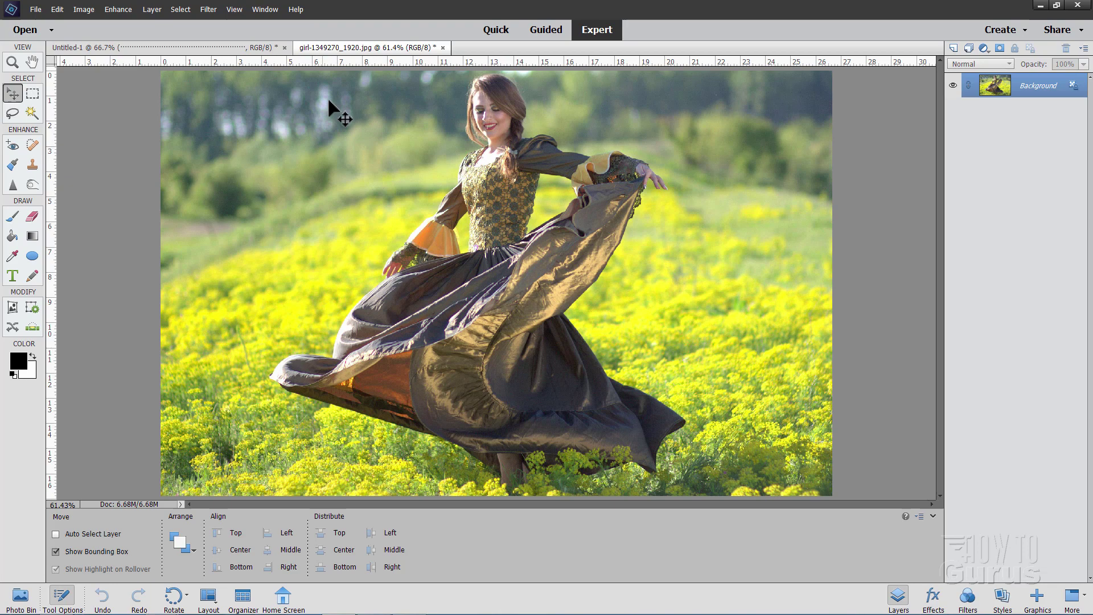
left_click(245, 46)
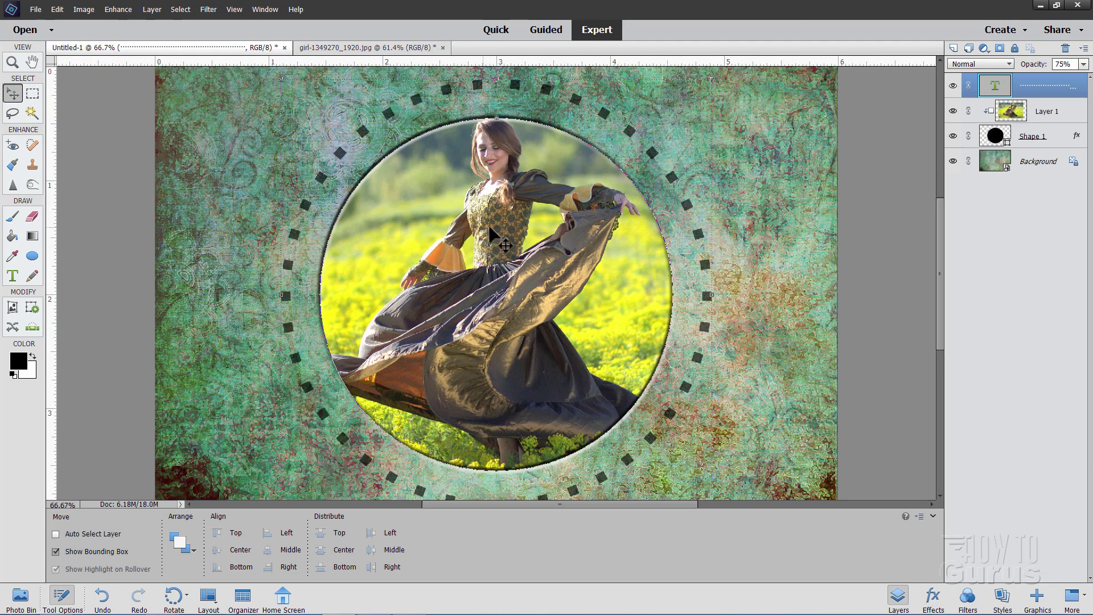
left_click(284, 47)
left_click(561, 232)
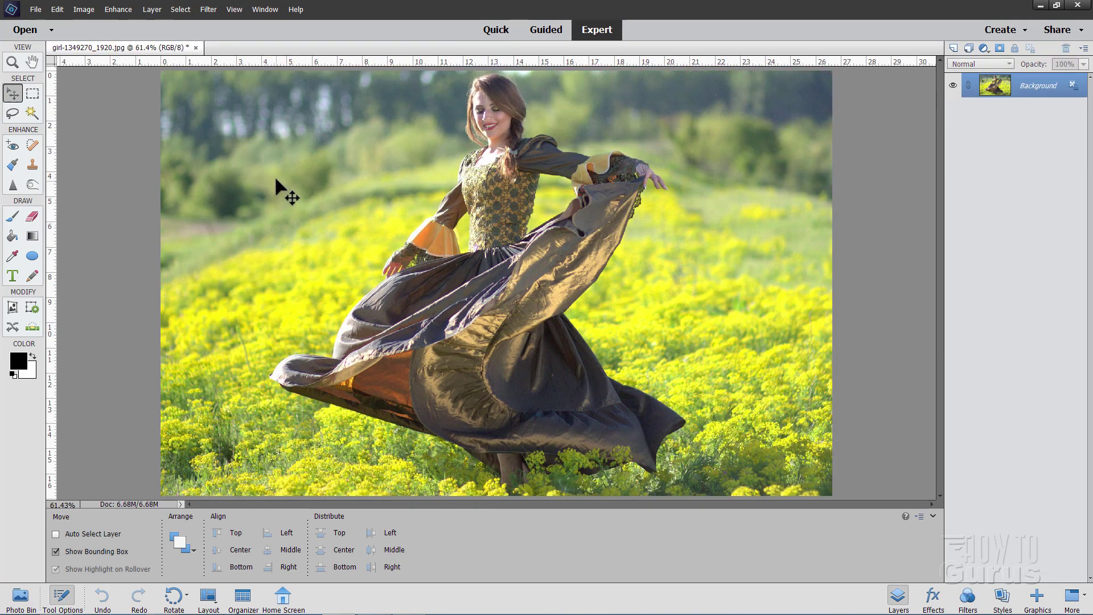
Create a new blank 6 × 4 inch document at 300 pixels per inch.
left_click(38, 9)
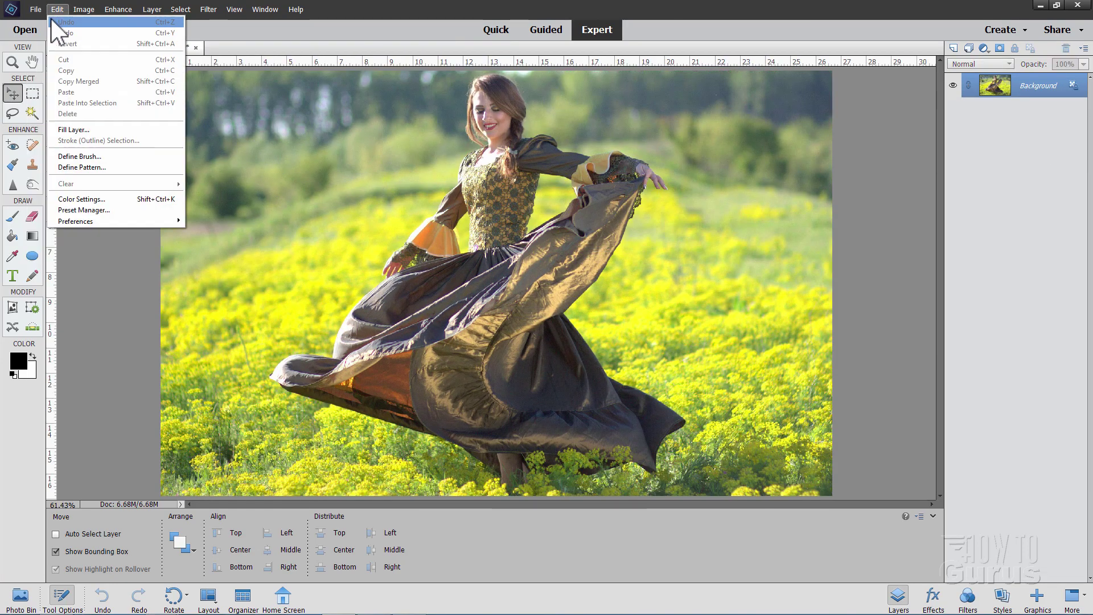
left_click(181, 23)
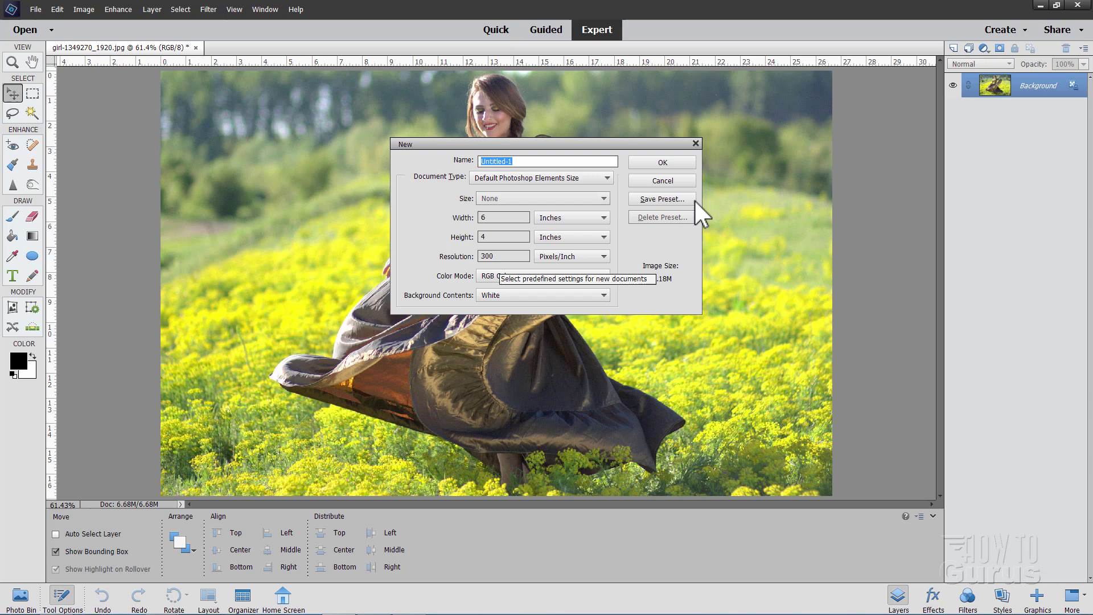
left_click(671, 162)
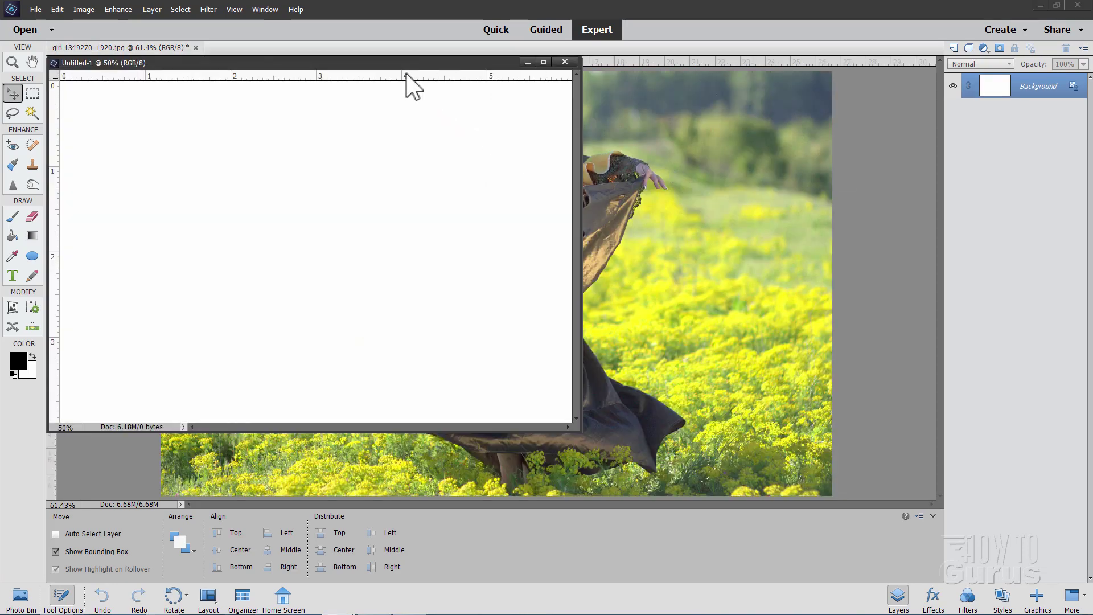
Dock the new document as a tab, adjust Snap To options, and add a horizontal guide at 2 inches.
left_click_drag(410, 64, 493, 56)
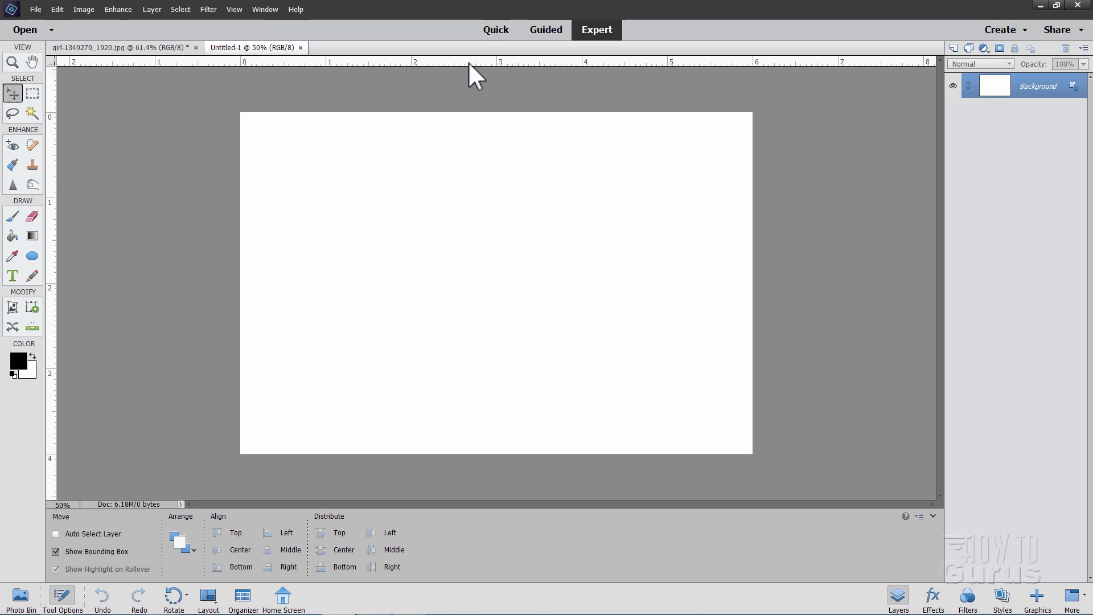
left_click(234, 9)
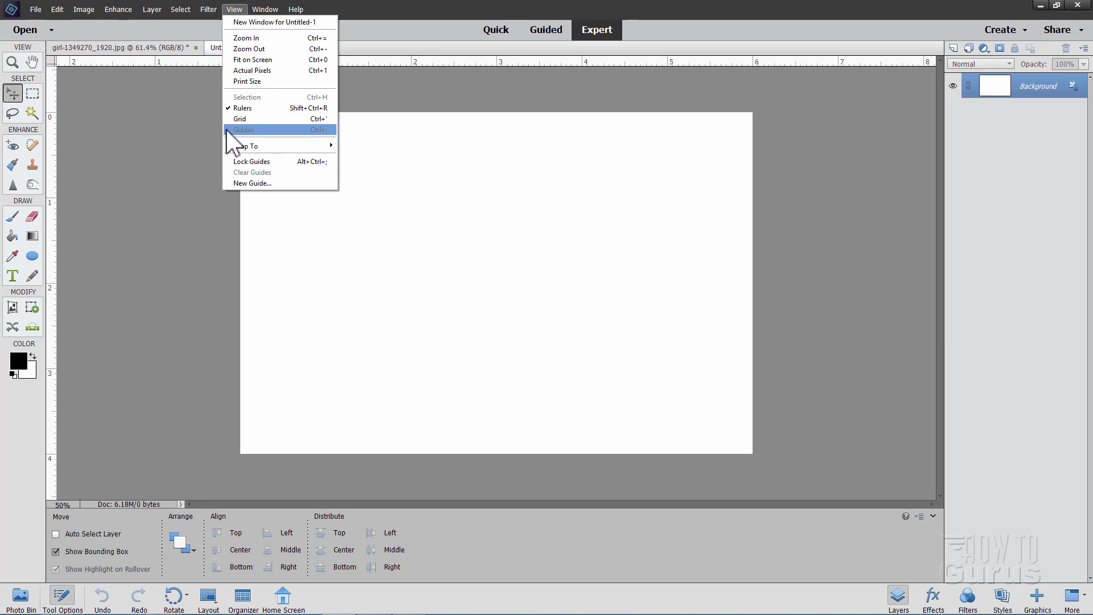
mouse_move(291, 145)
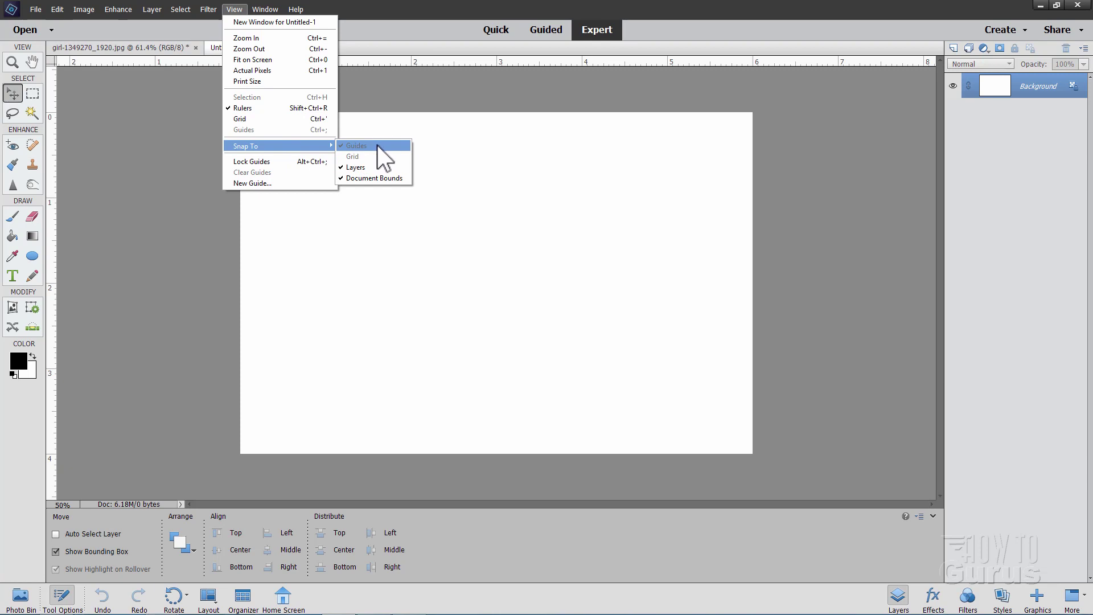
left_click(374, 104)
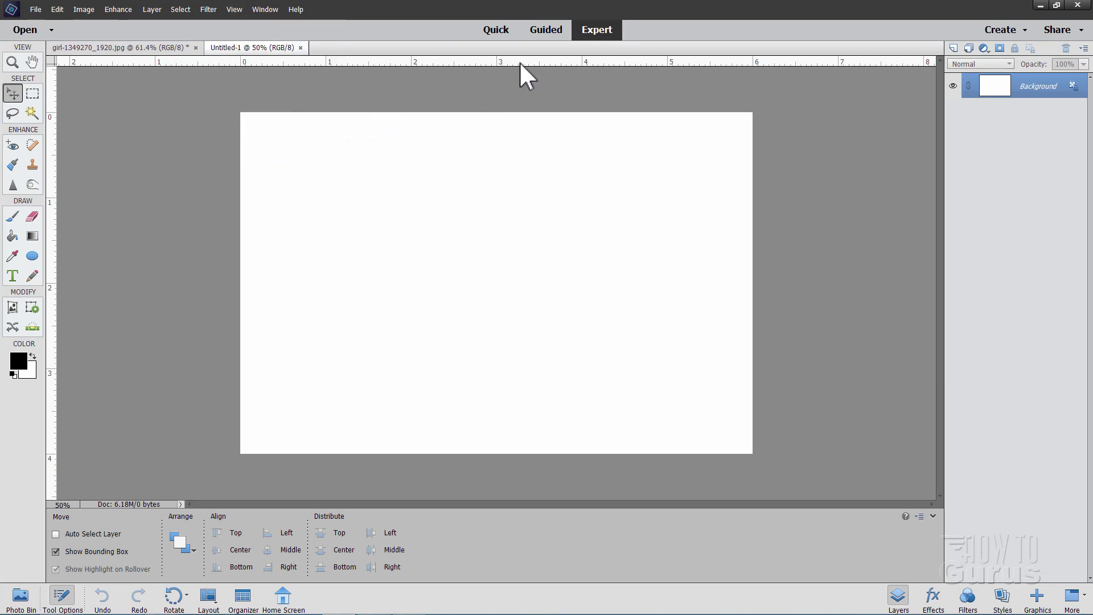
left_click_drag(519, 62, 537, 283)
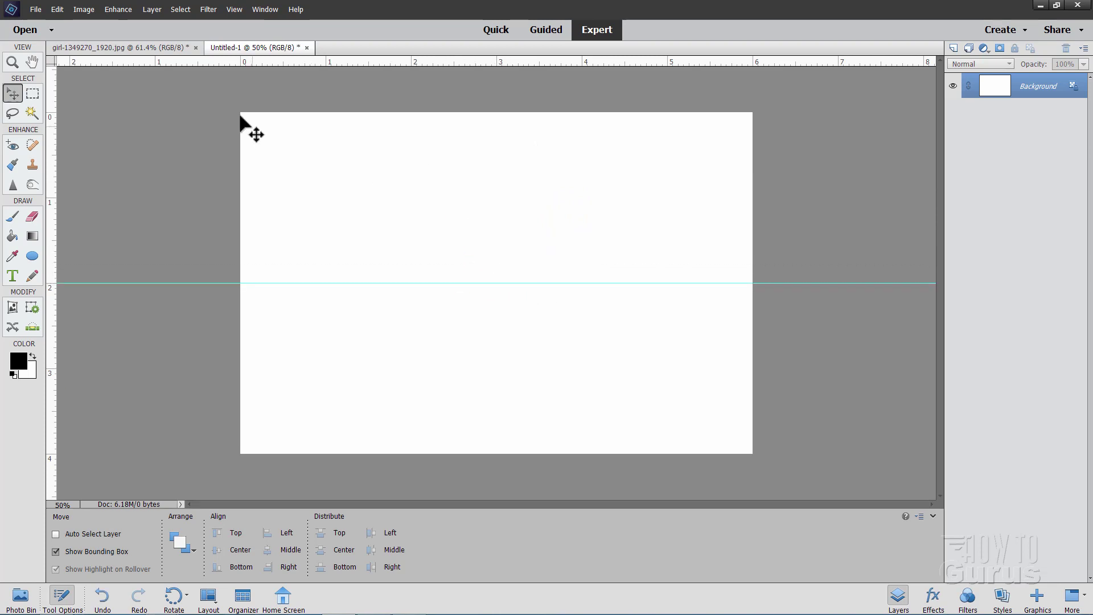
Toggle snapping to document bounds and add a vertical guide at 3 inches.
left_click(234, 10)
mouse_move(272, 146)
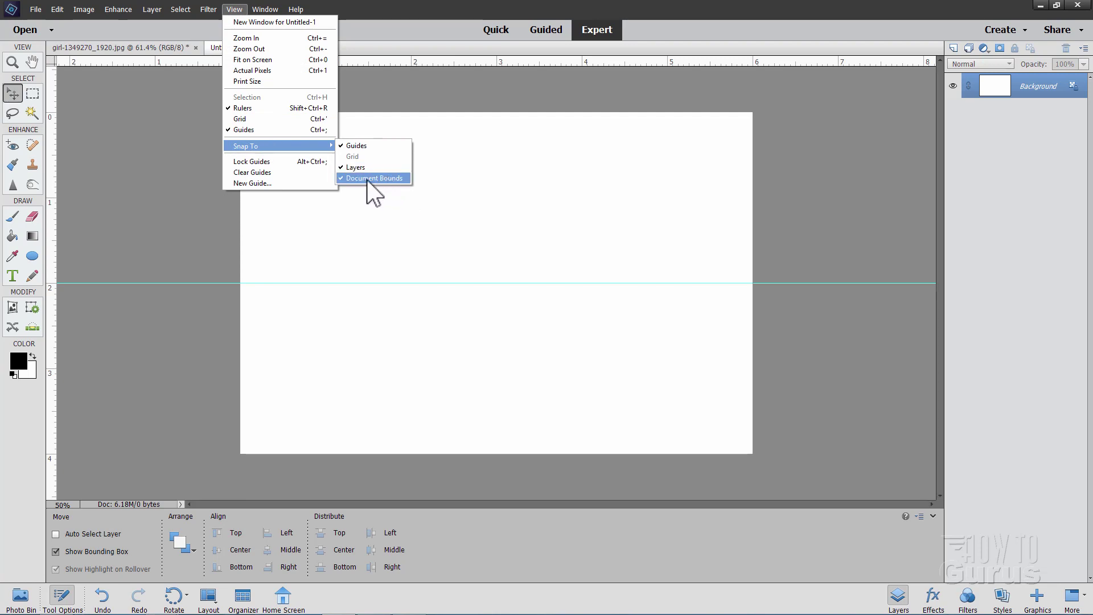
left_click(53, 242)
left_click_drag(54, 241, 497, 261)
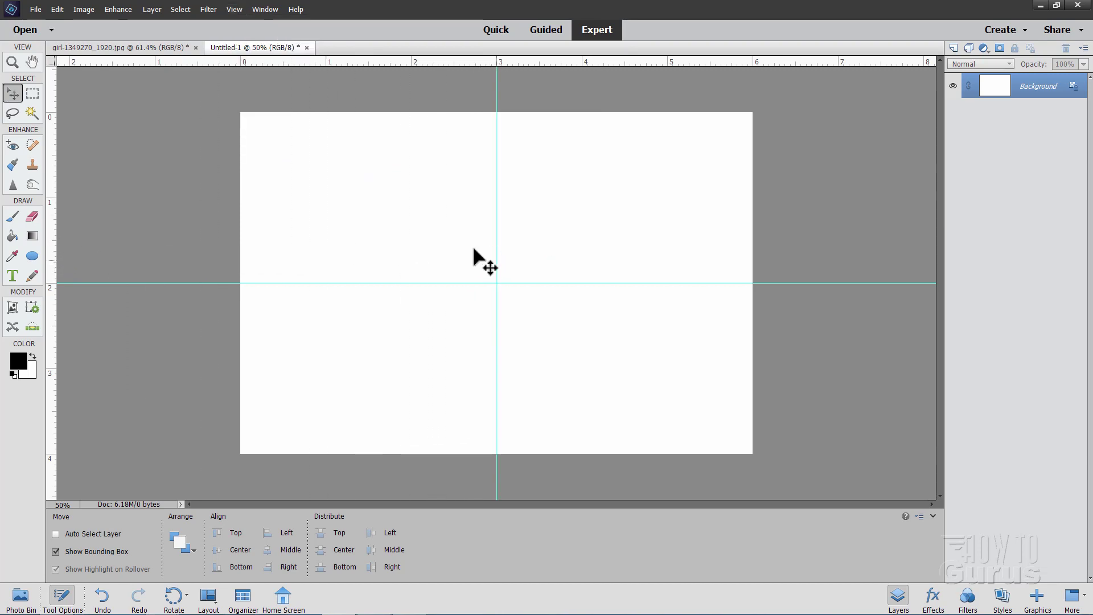
With the Ellipse tool set to Circle, draw a roughly 3.2-inch black circle from the guide intersection.
left_click(30, 256)
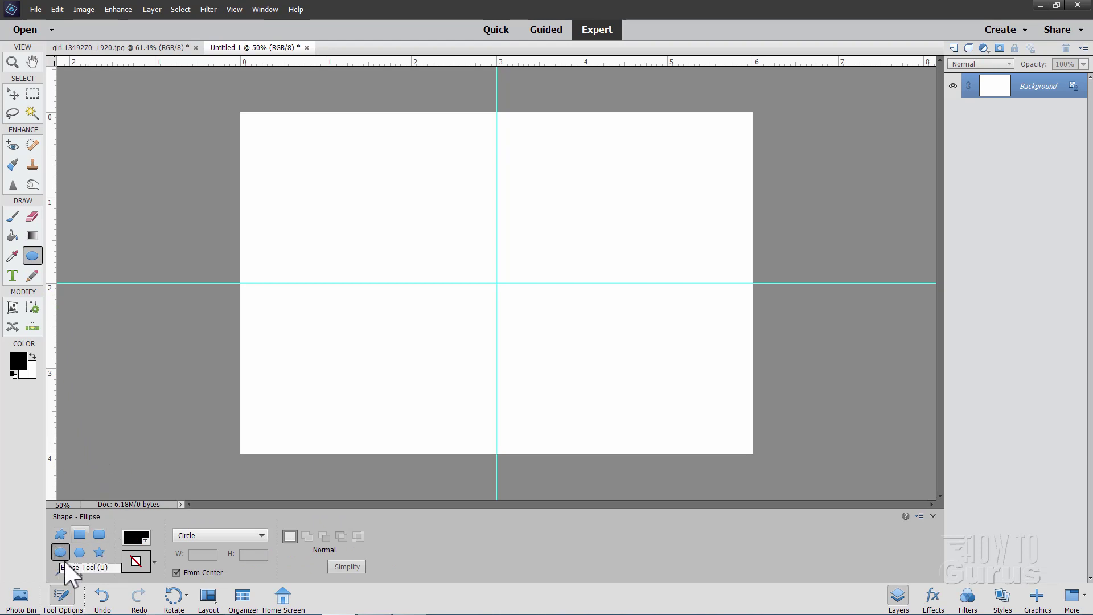
left_click(257, 537)
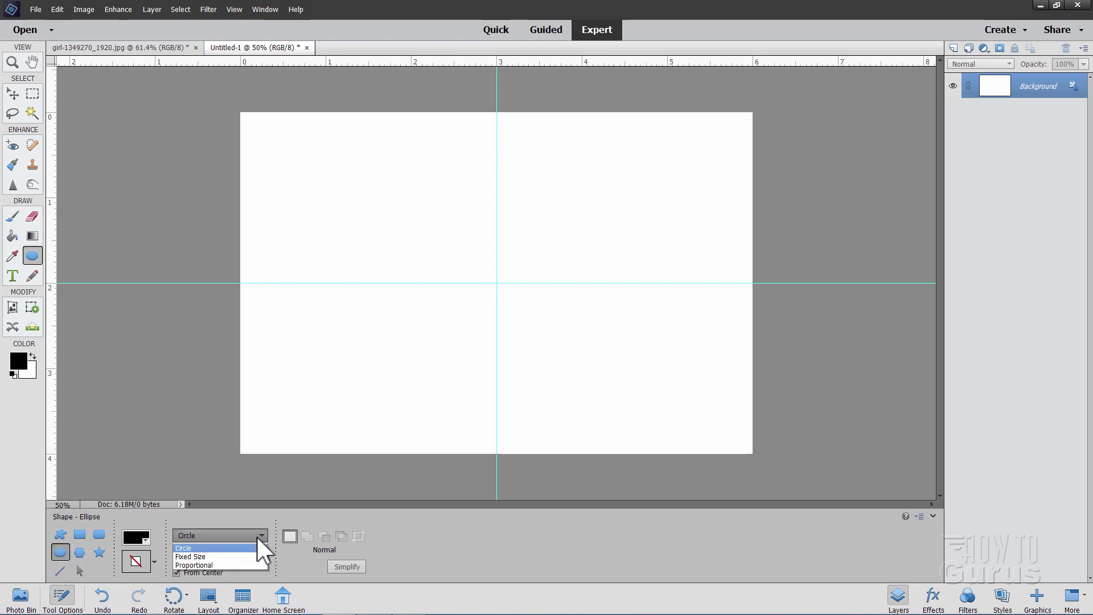
left_click(257, 536)
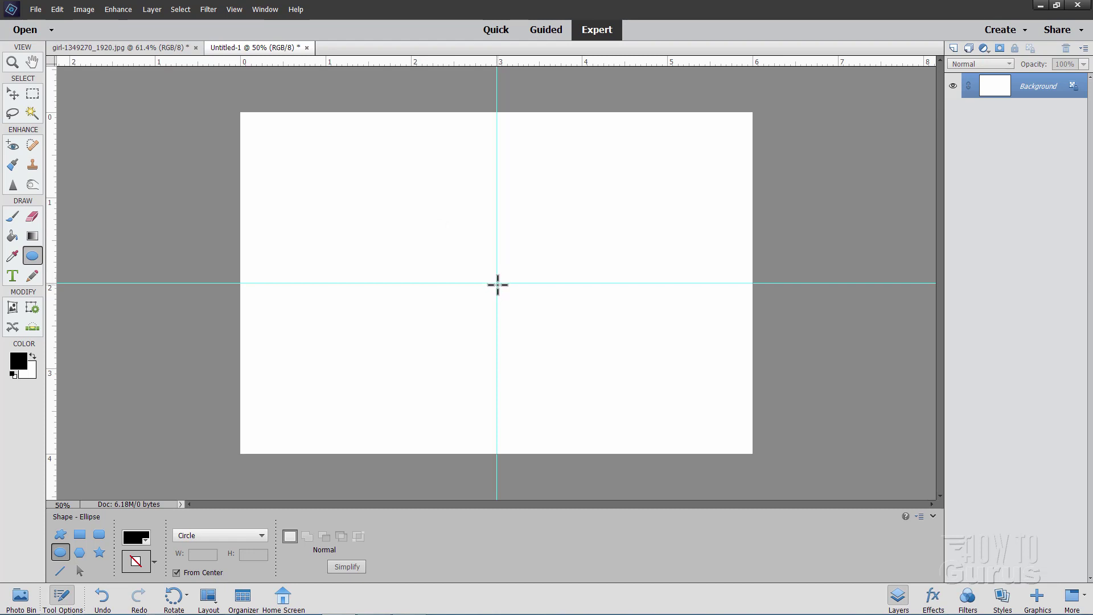
left_click_drag(499, 286, 594, 381)
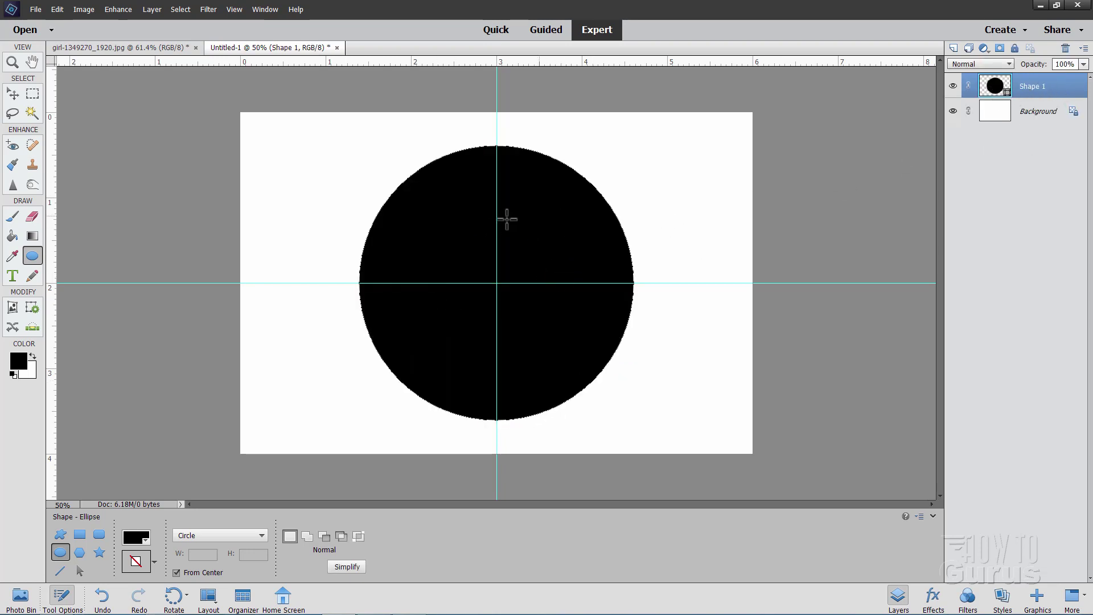
Switch to the Move tool and hide the guides.
left_click(12, 94)
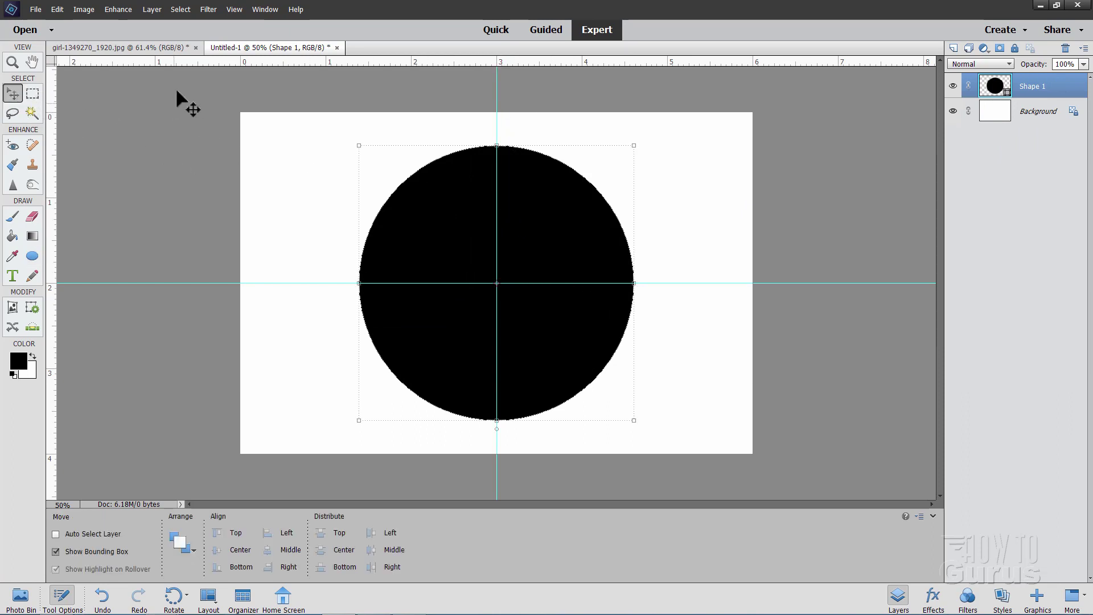
left_click(241, 9)
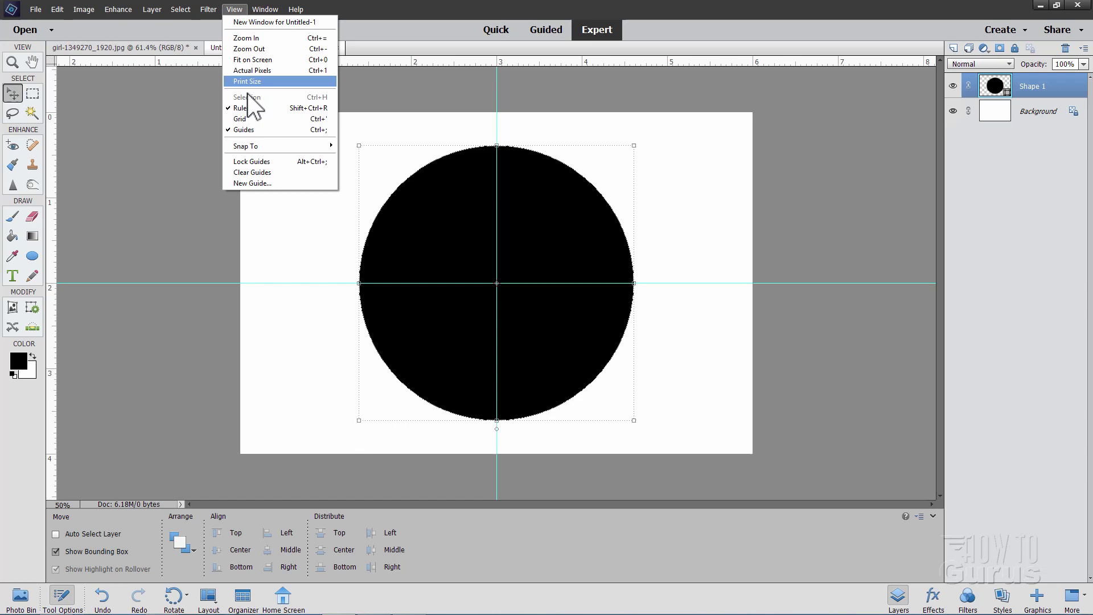
left_click(242, 130)
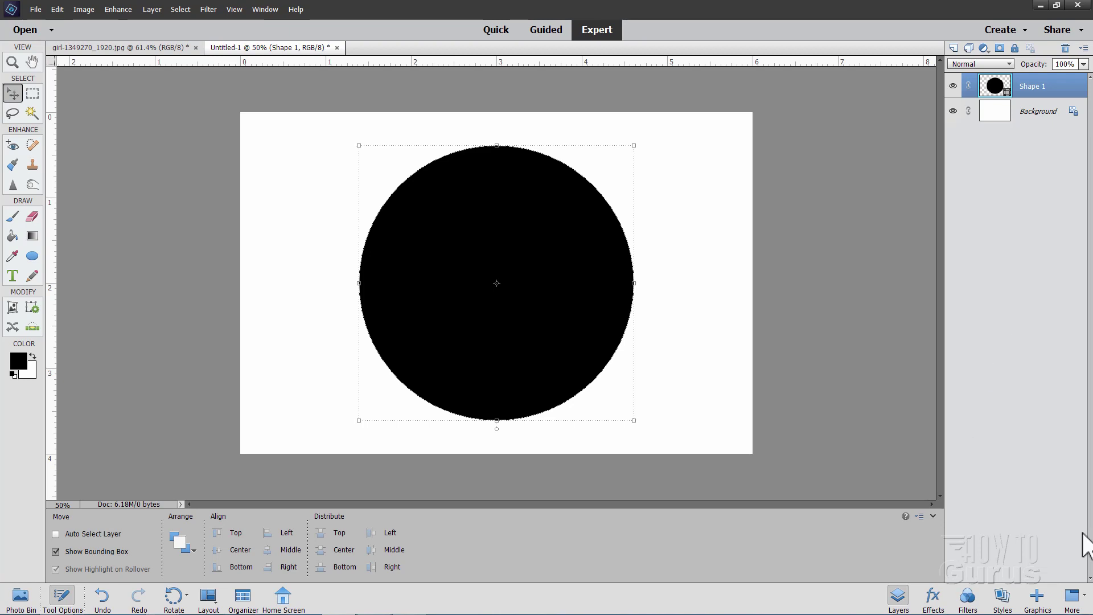
Open the Graphics panel filtered to Backgrounds and scroll through the background thumbnails.
left_click(1038, 599)
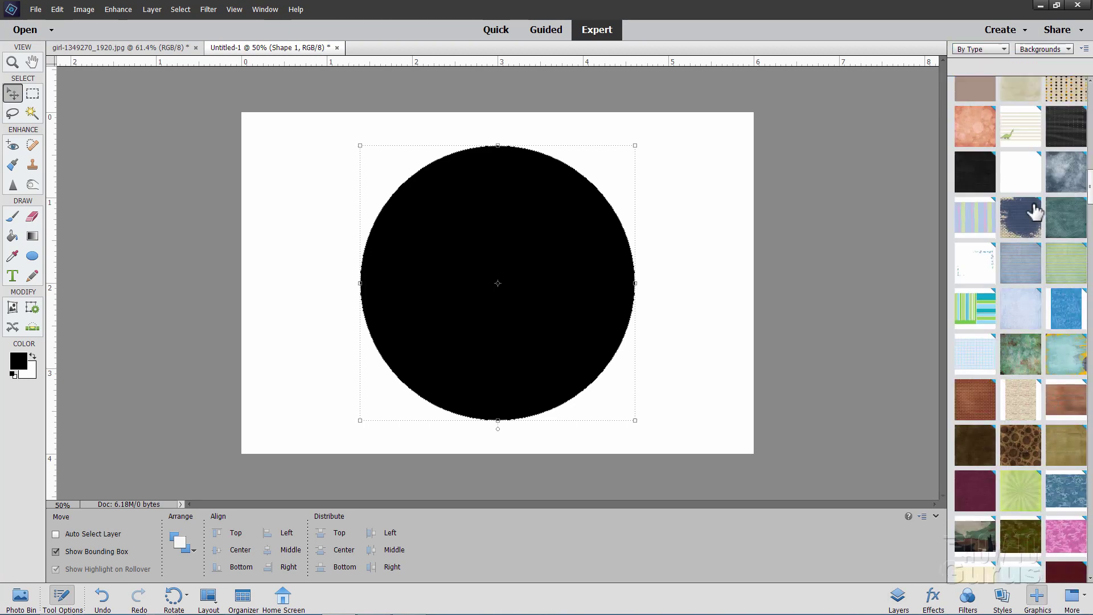
left_click(1035, 49)
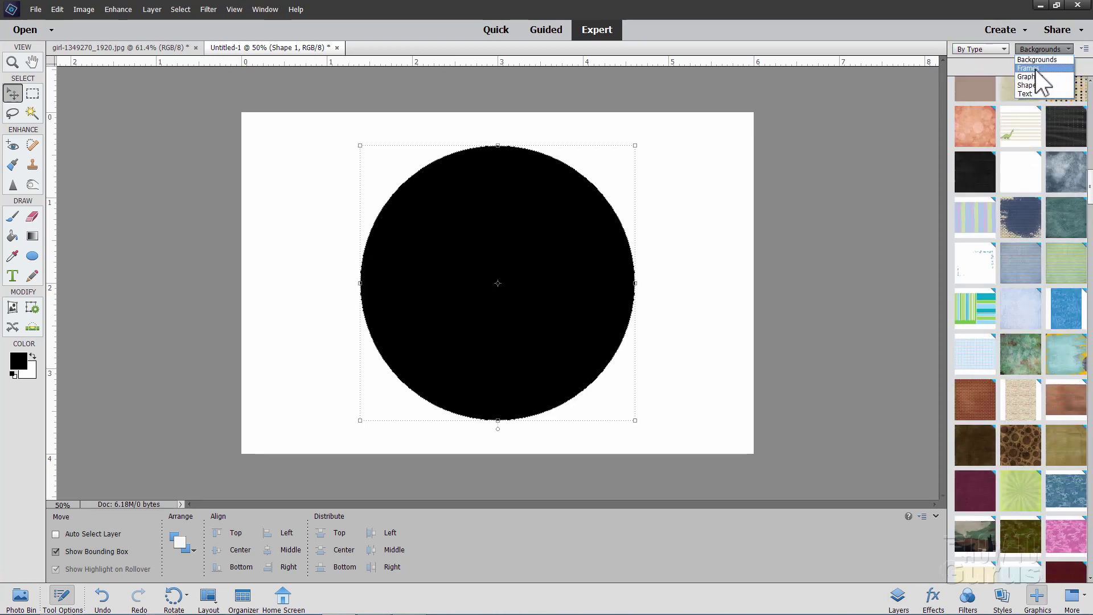
left_click(1042, 60)
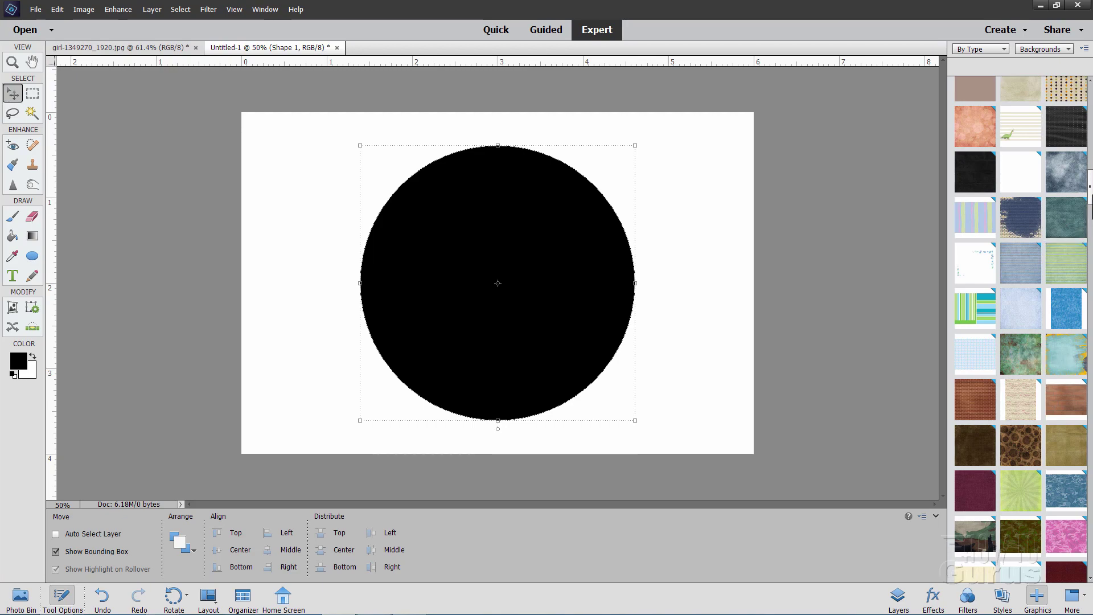
scroll(1090, 193, "up", 10)
scroll(1022, 331, "down", 5)
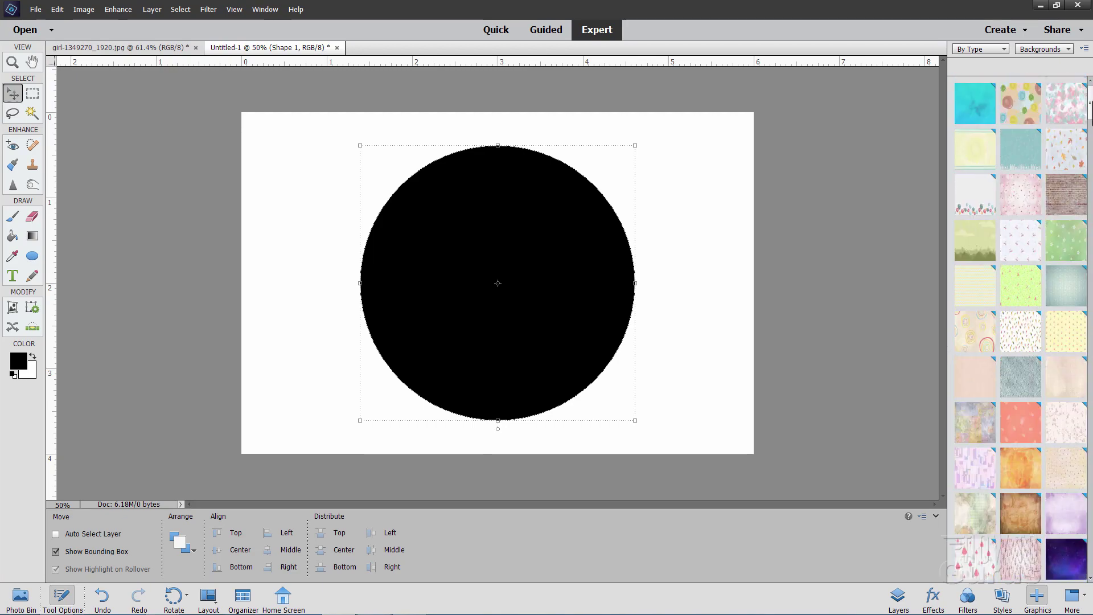
scroll(1022, 330, "up", 4)
scroll(1022, 329, "down", 10)
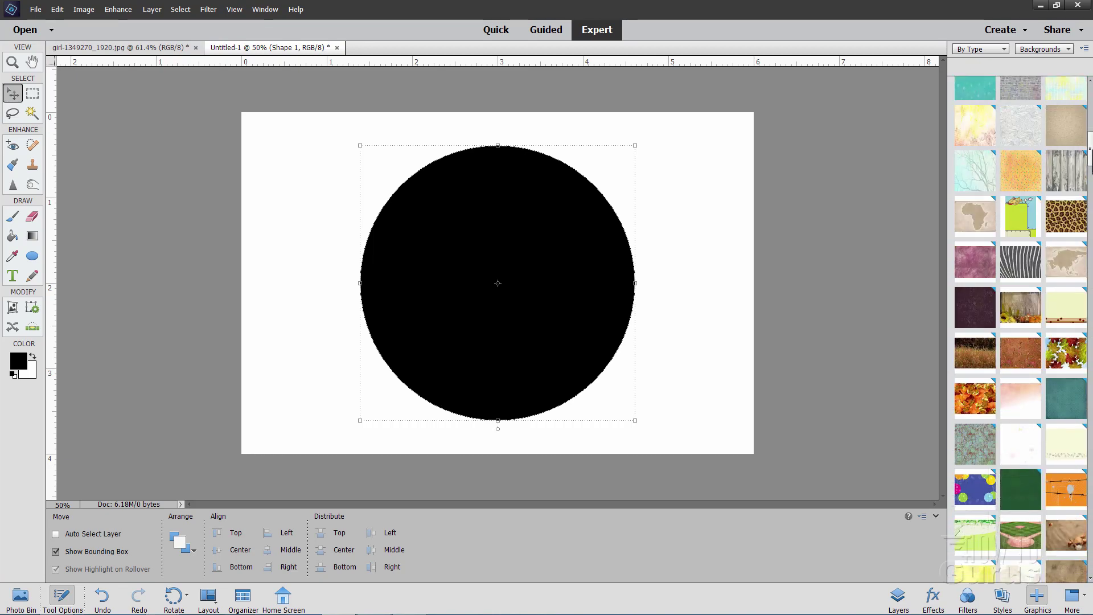
scroll(1018, 214, "down", 2)
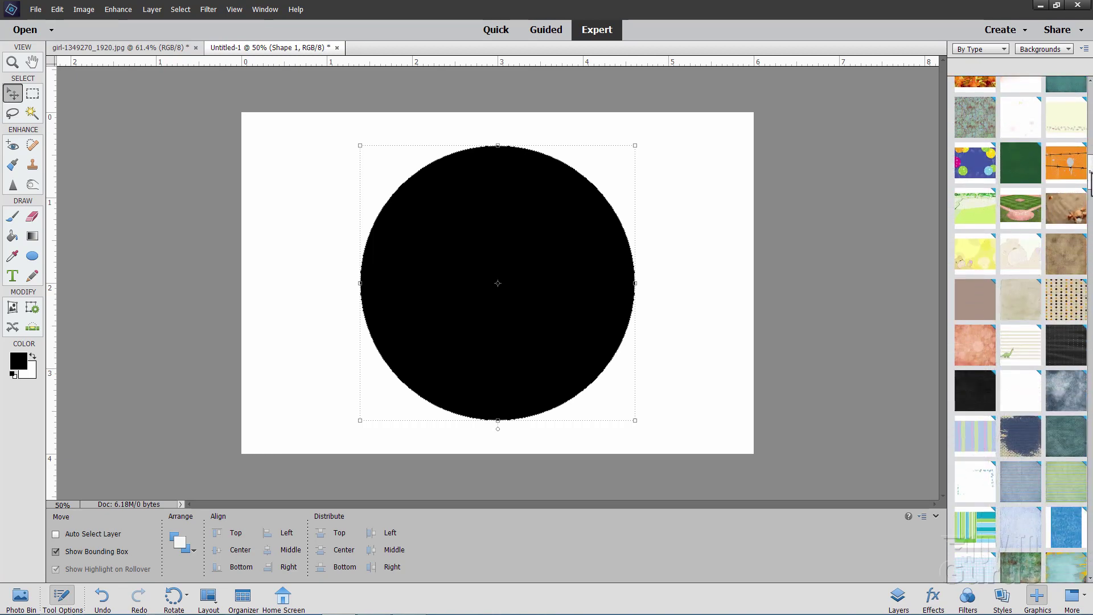
scroll(1022, 284, "down", 10)
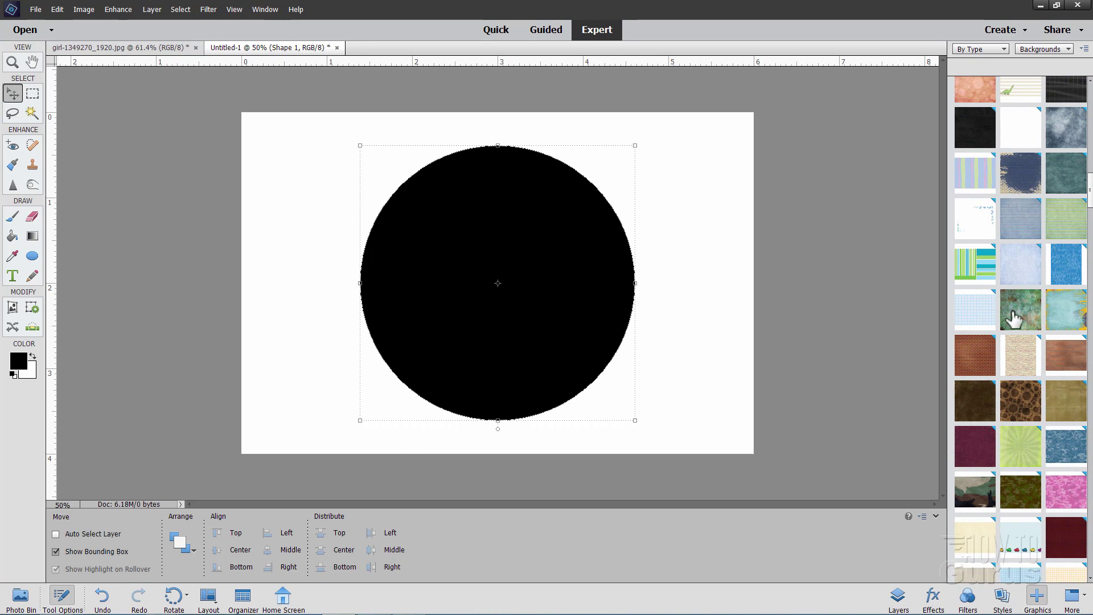
Apply the green swirly texture as background, try the light-blue squares, then return to the green.
double_click(1019, 322)
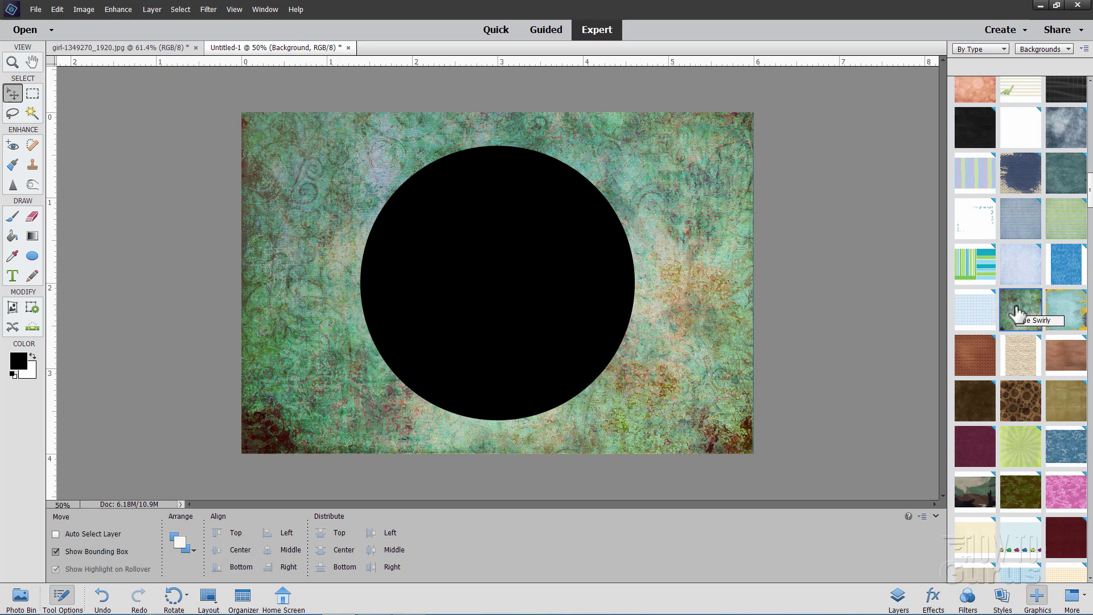
double_click(976, 312)
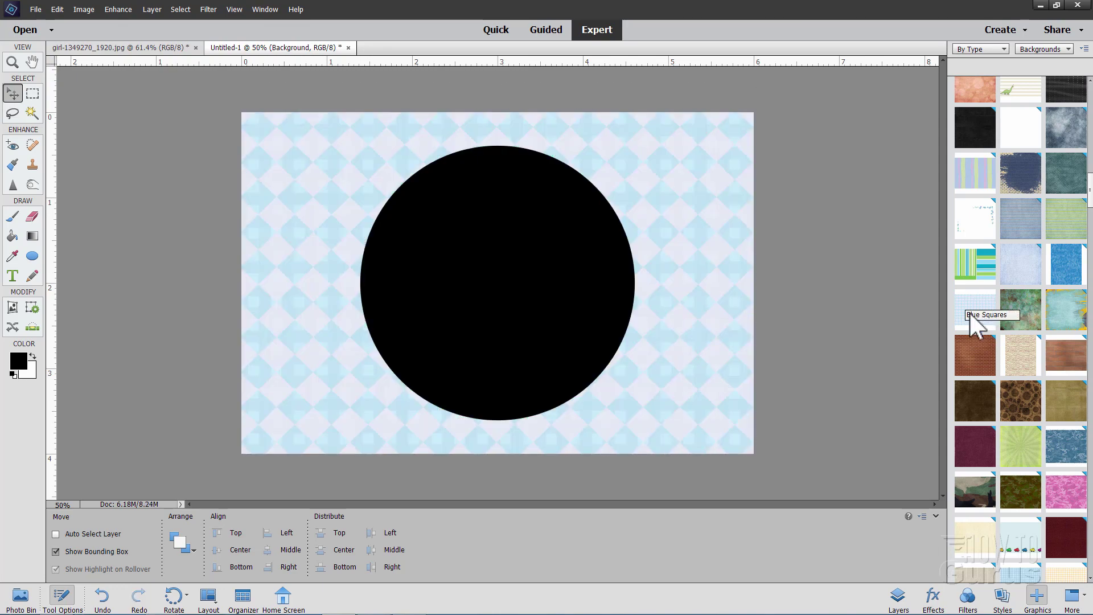
double_click(1019, 320)
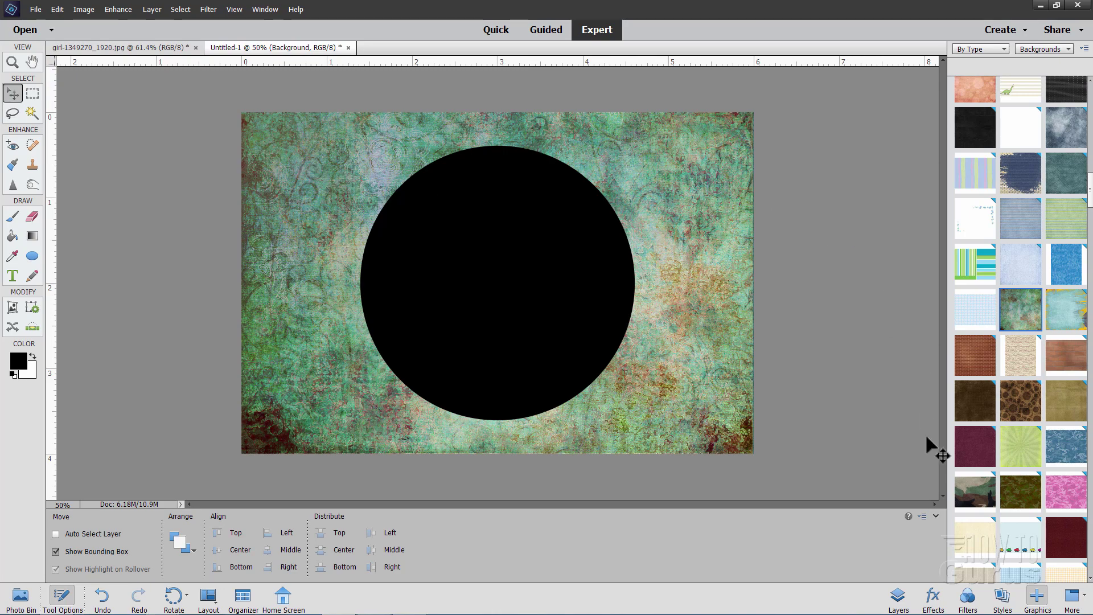
Show the Layers panel and select the Shape 1 circle layer.
left_click(898, 596)
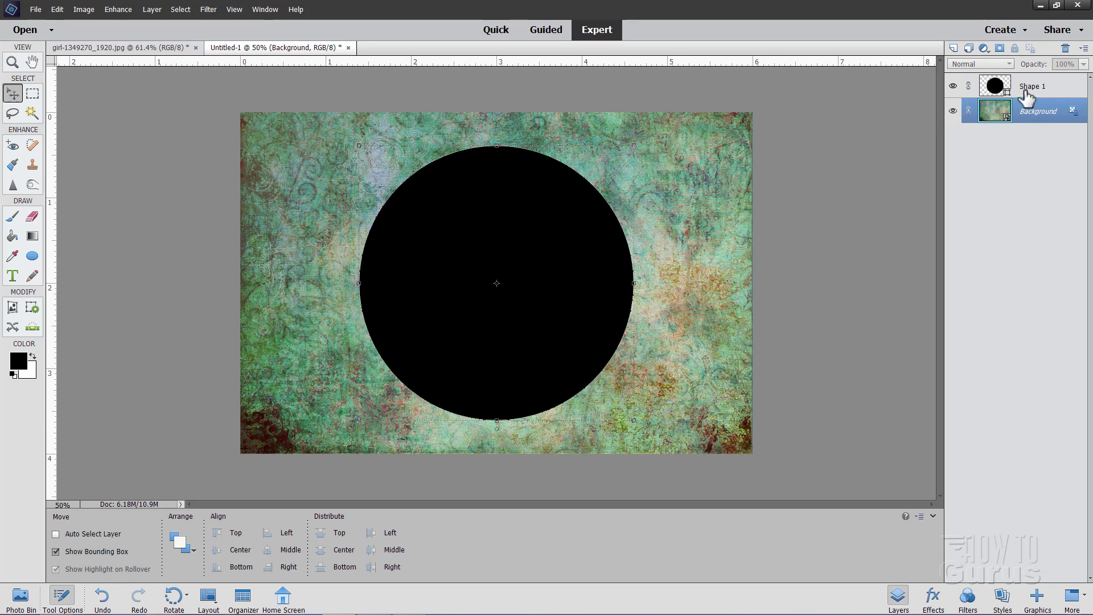
left_click(993, 90)
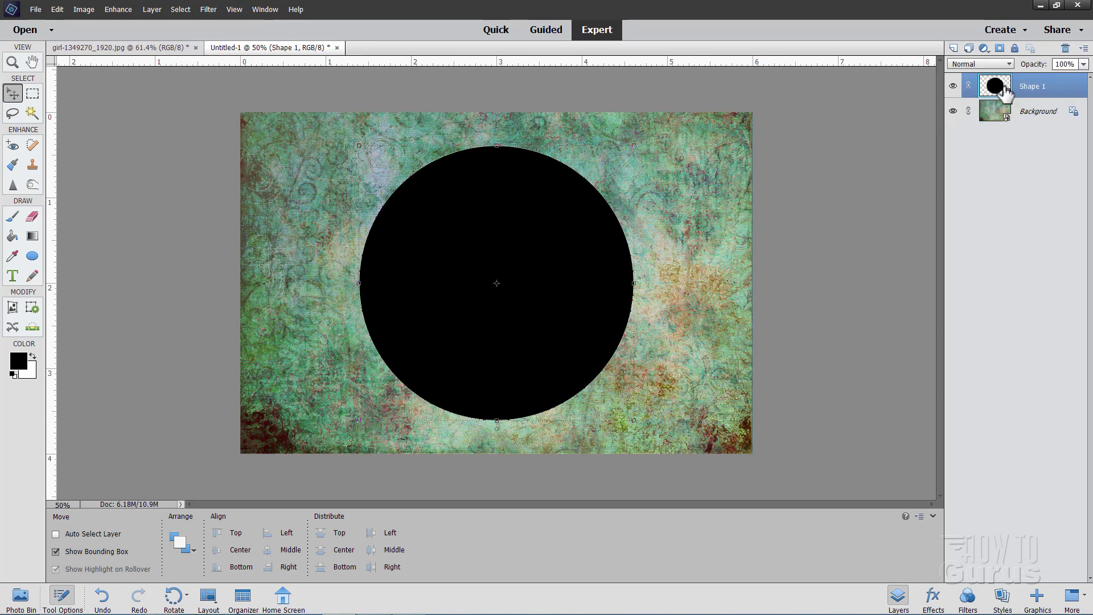
Zoom to 200% on the circle's top edge.
left_click(12, 62)
left_click(498, 152)
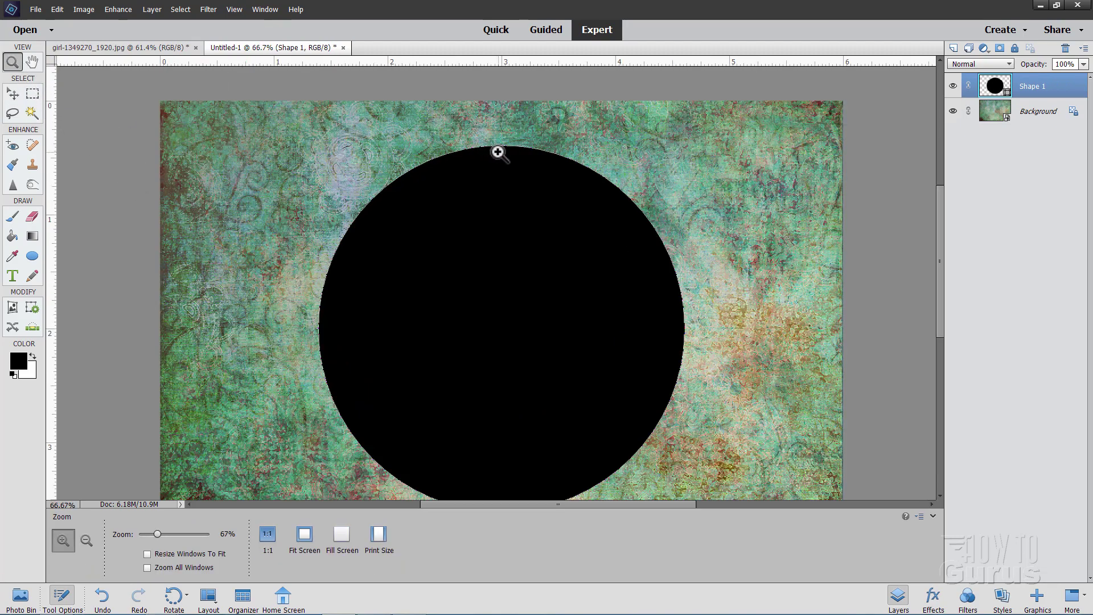
left_click(499, 149)
left_click(500, 145)
scroll(528, 173, "up", 4)
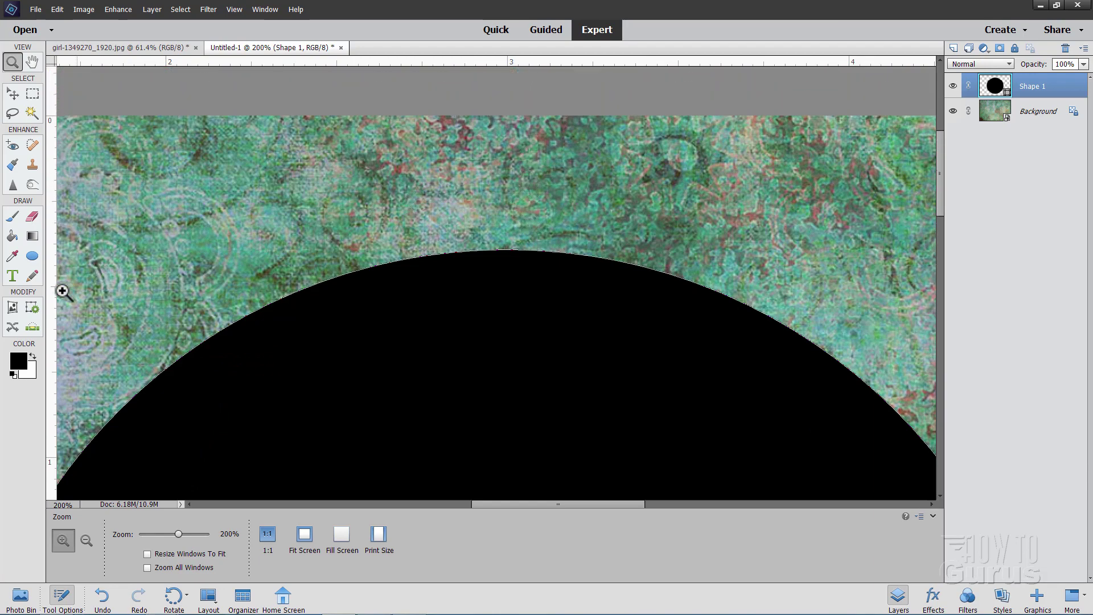
Choose the Type tool and set character tracking to 0.
left_click(12, 277)
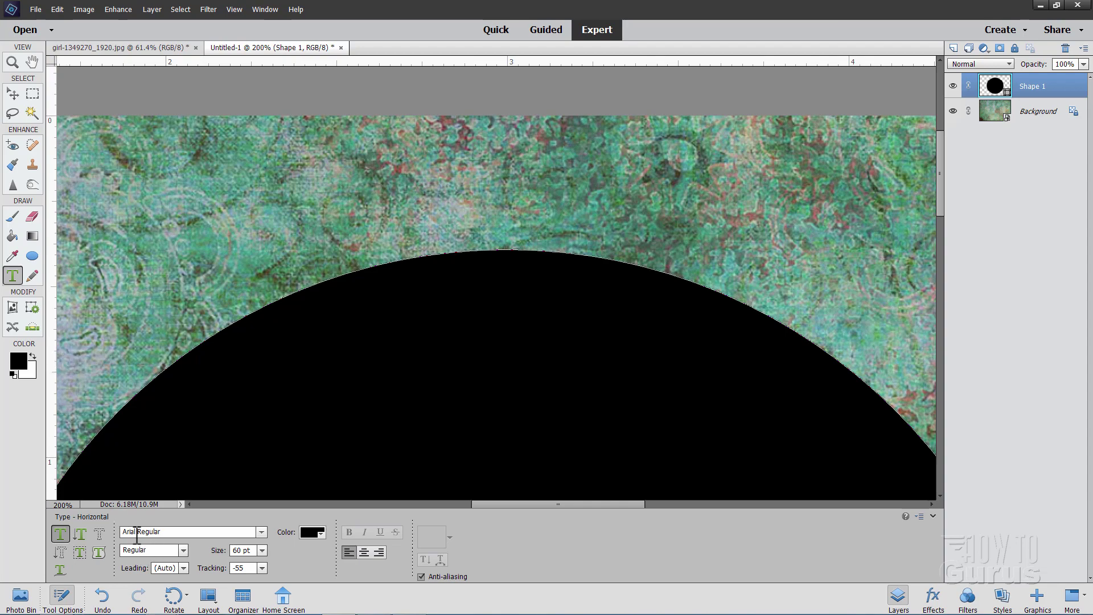
left_click(262, 568)
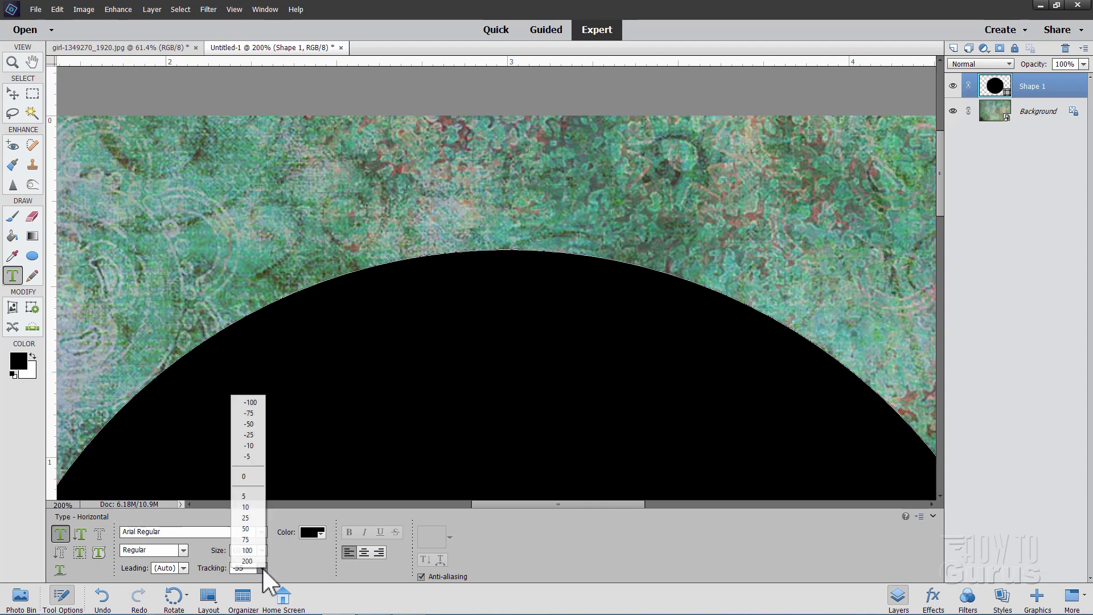
left_click(245, 476)
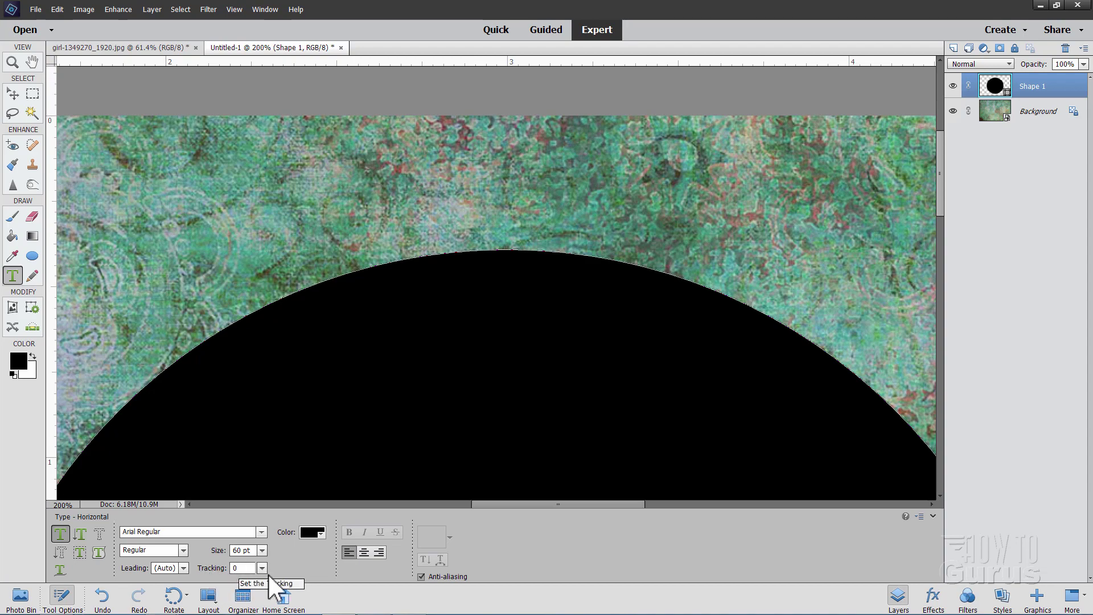
left_click(235, 568)
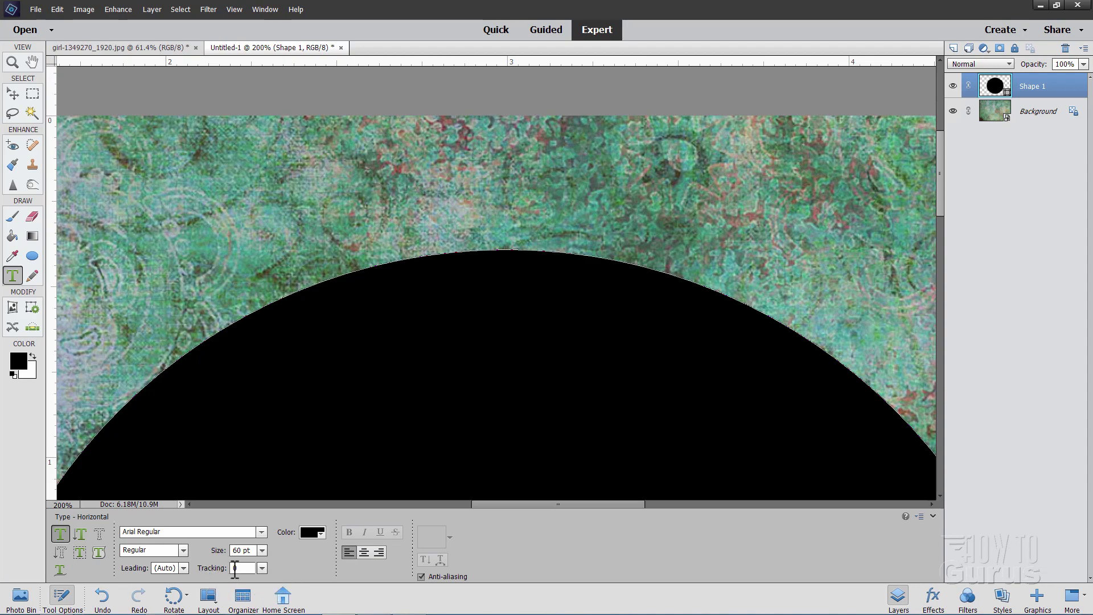
Start text on the circle's outline at its top and enter the Alt+0183 character.
left_click(511, 249)
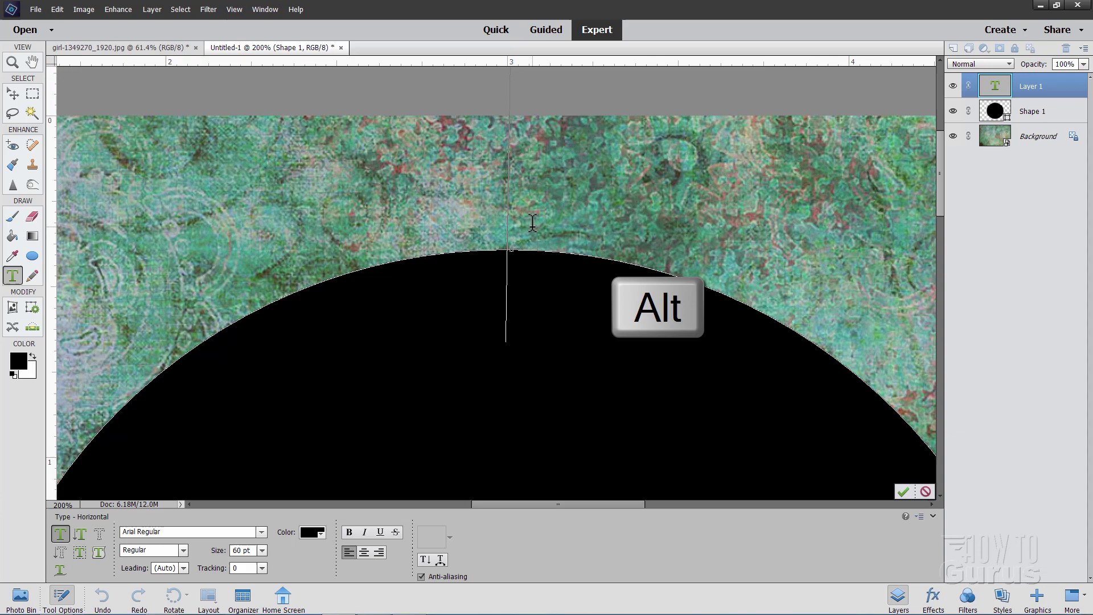
type("·")
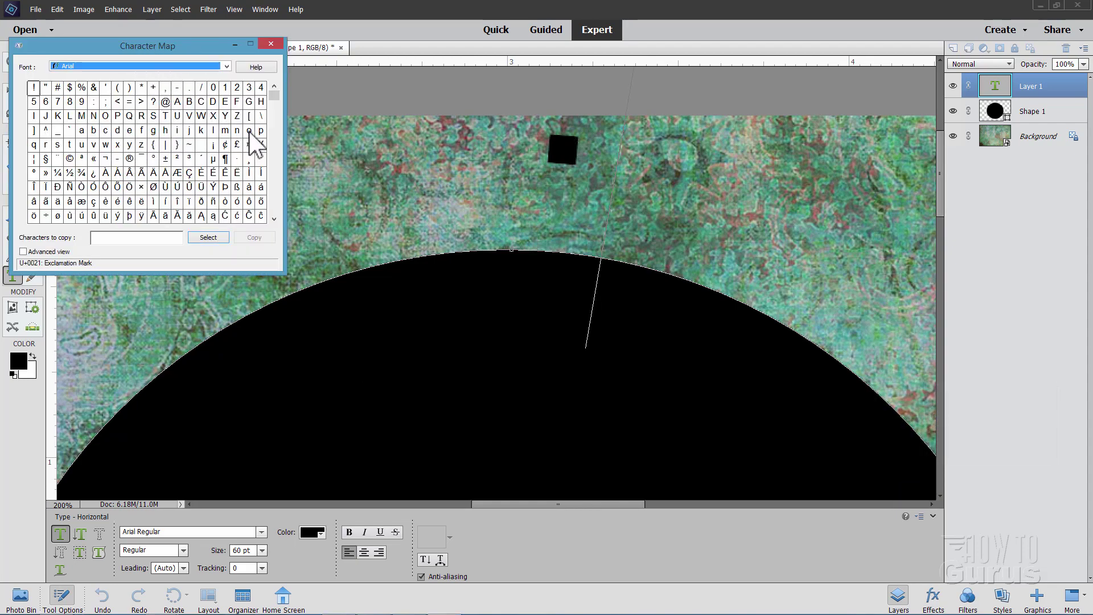
Look up the Middle Dot character's Alt+0183 code in Character Map, then minimize it.
left_click(237, 160)
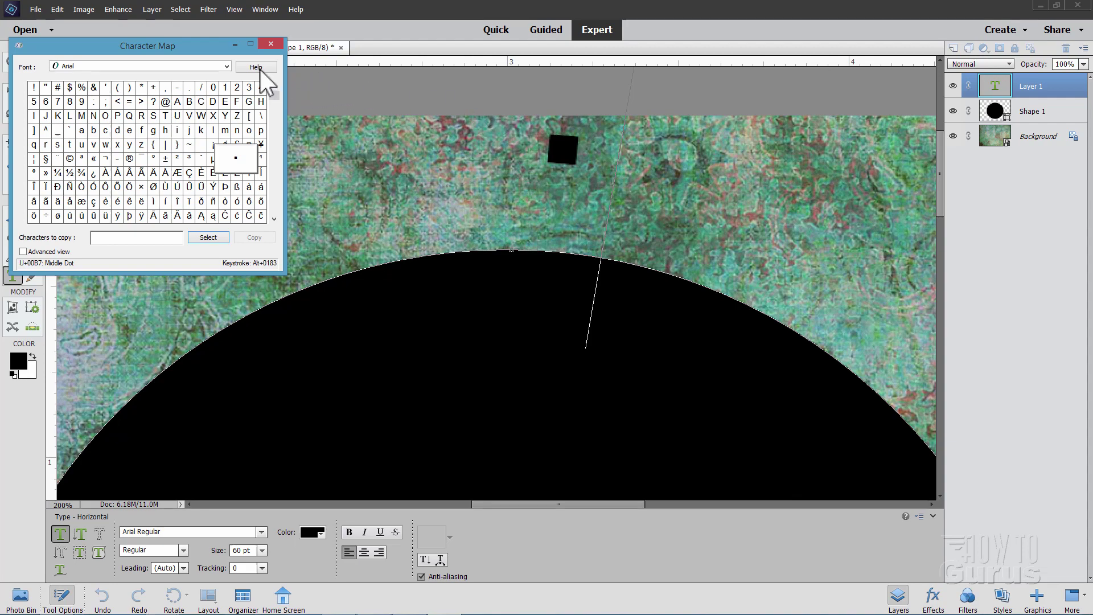
left_click(234, 44)
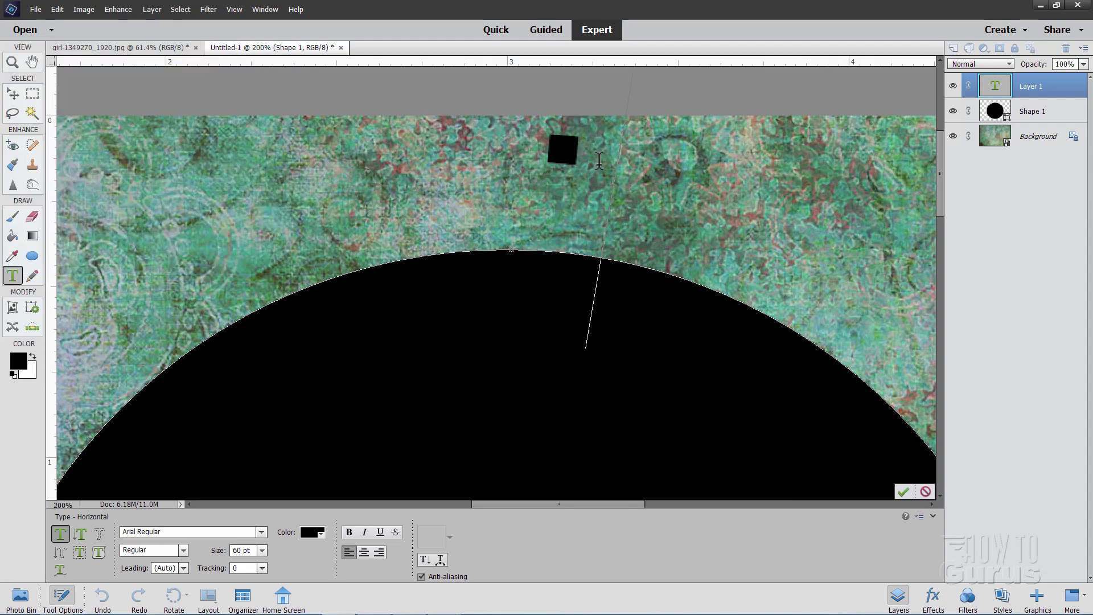
Copy the square character and paste it repeatedly so four squares follow the circle's top.
key("ctrl+a")
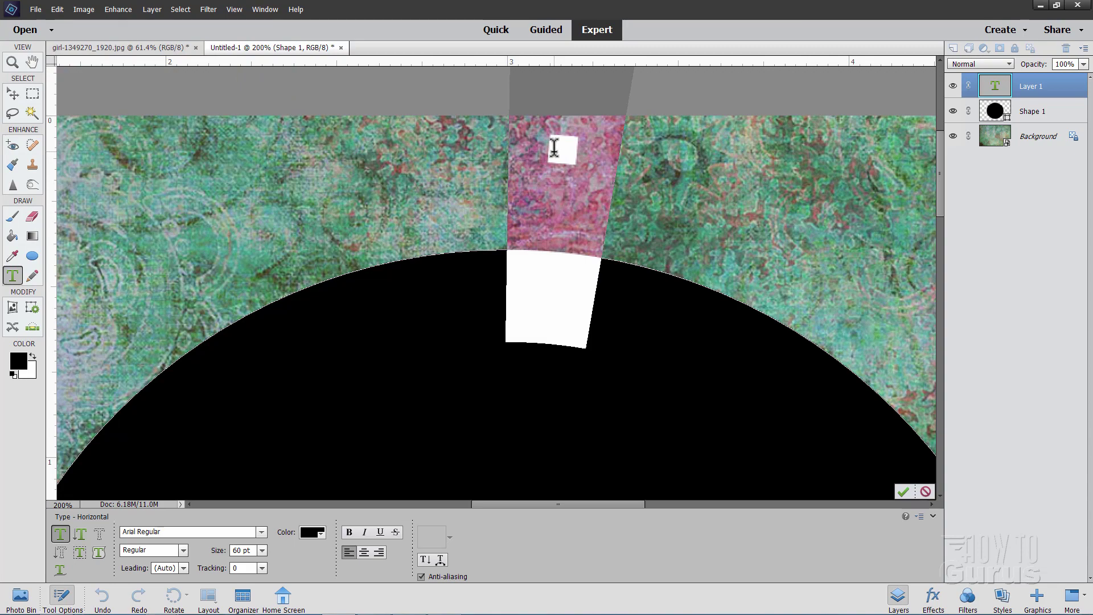
key("ctrl+c")
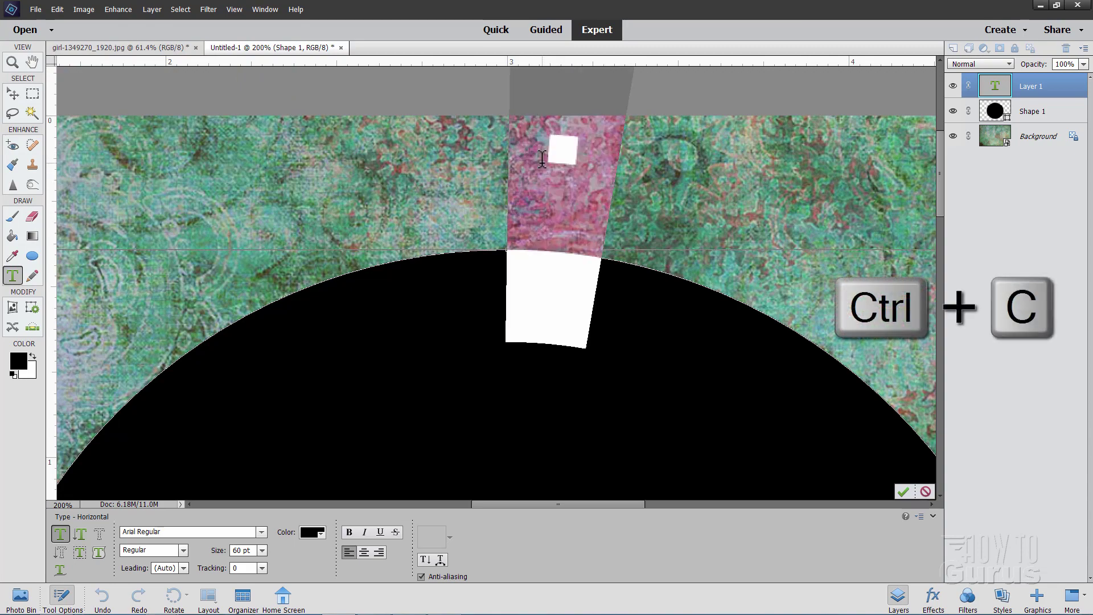
key("ctrl+v")
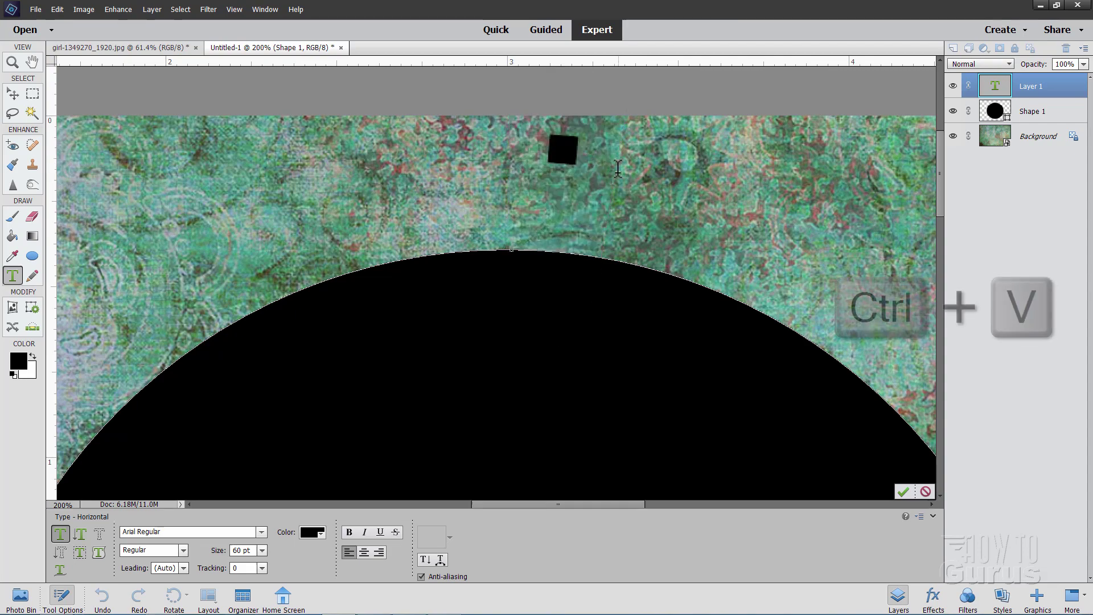
key("ctrl+v")
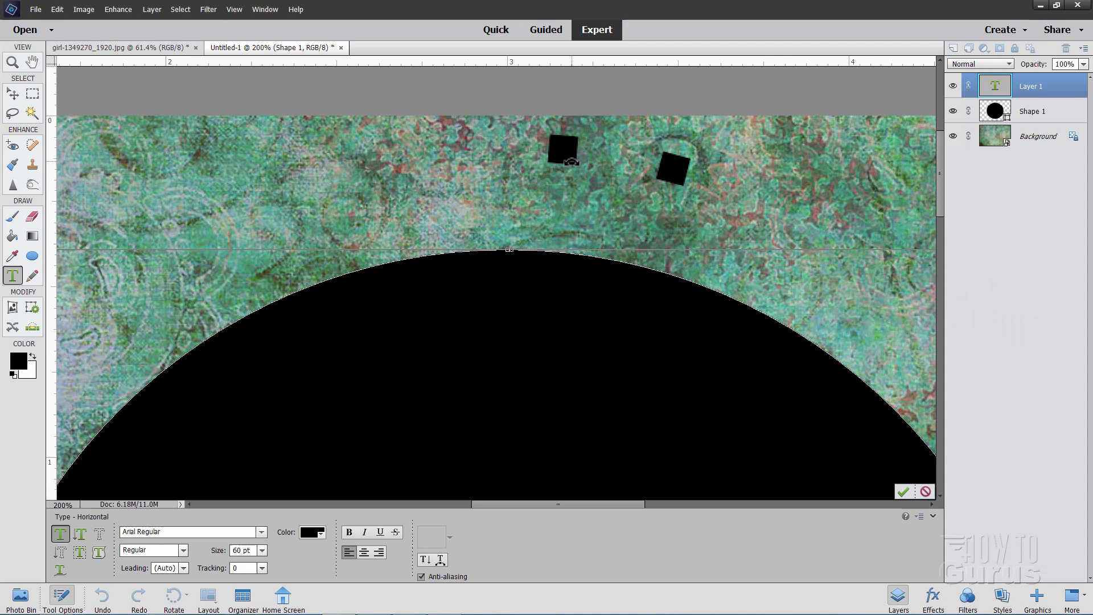
key("ctrl+v")
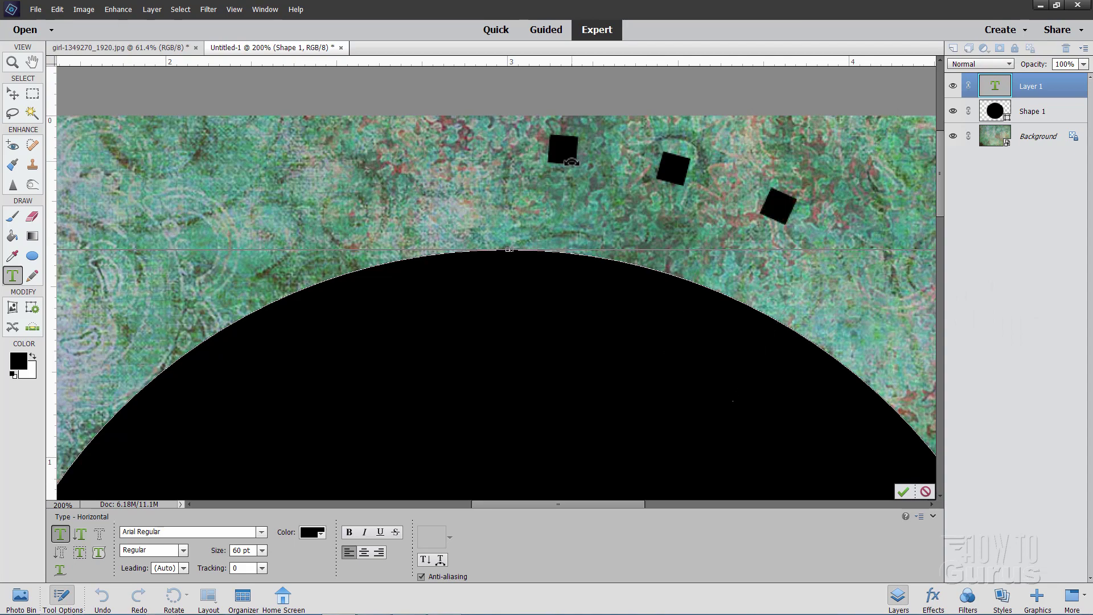
key("ctrl+v")
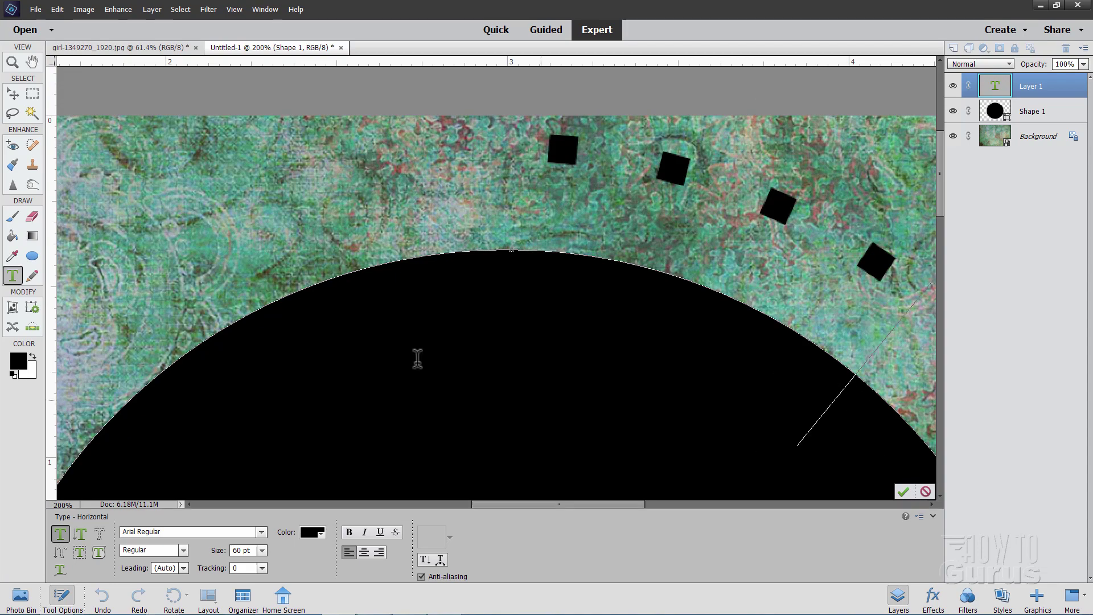
Fit the canvas on screen and add more periods to the circular path text to extend the squares.
left_click(13, 62)
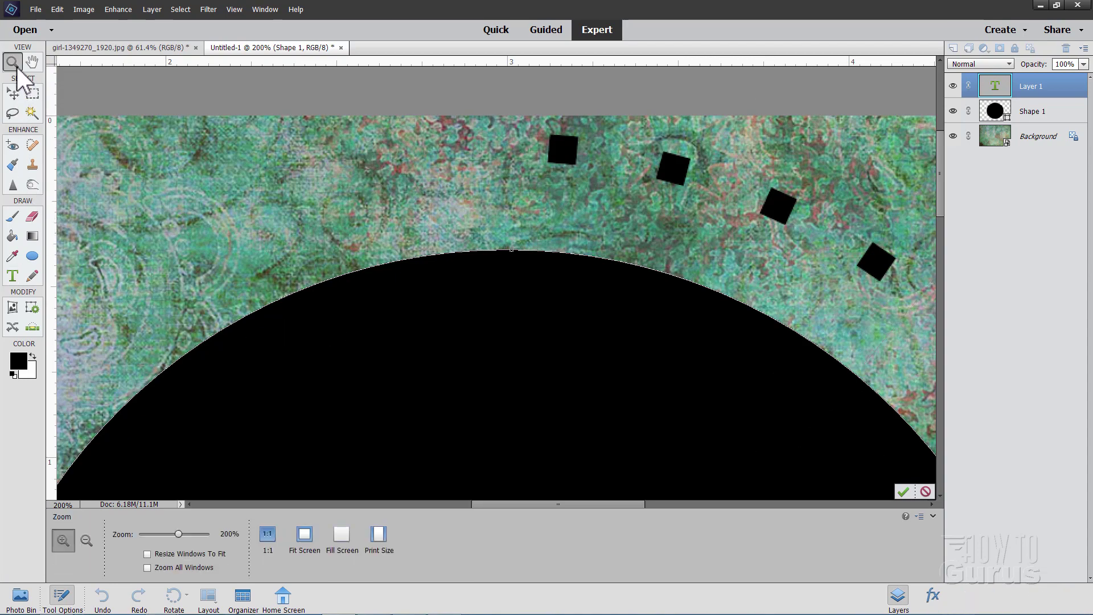
left_click(12, 93)
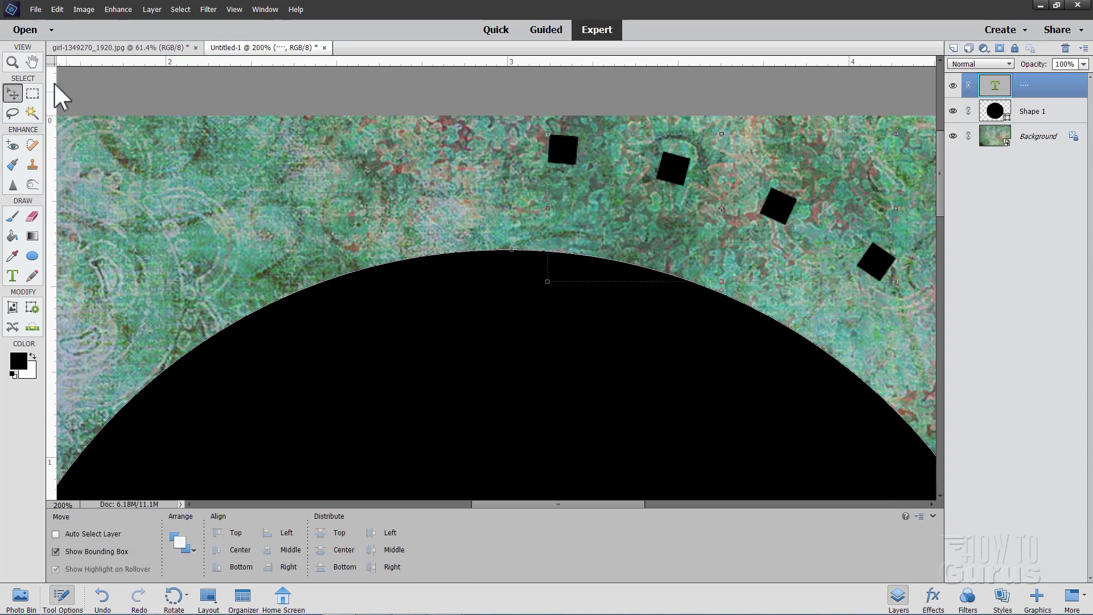
left_click(12, 63)
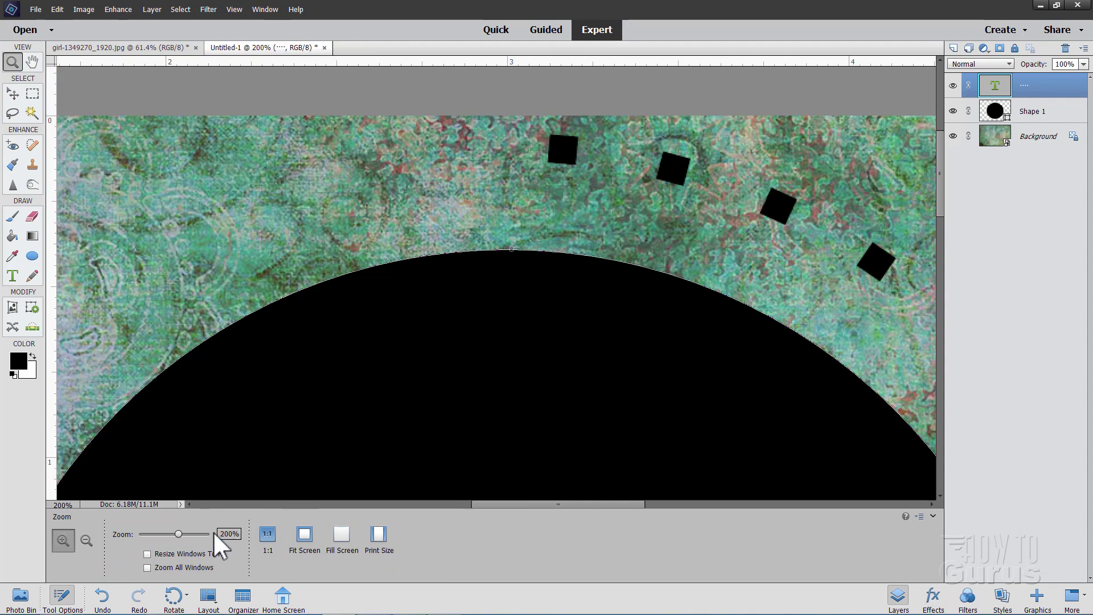
left_click(304, 535)
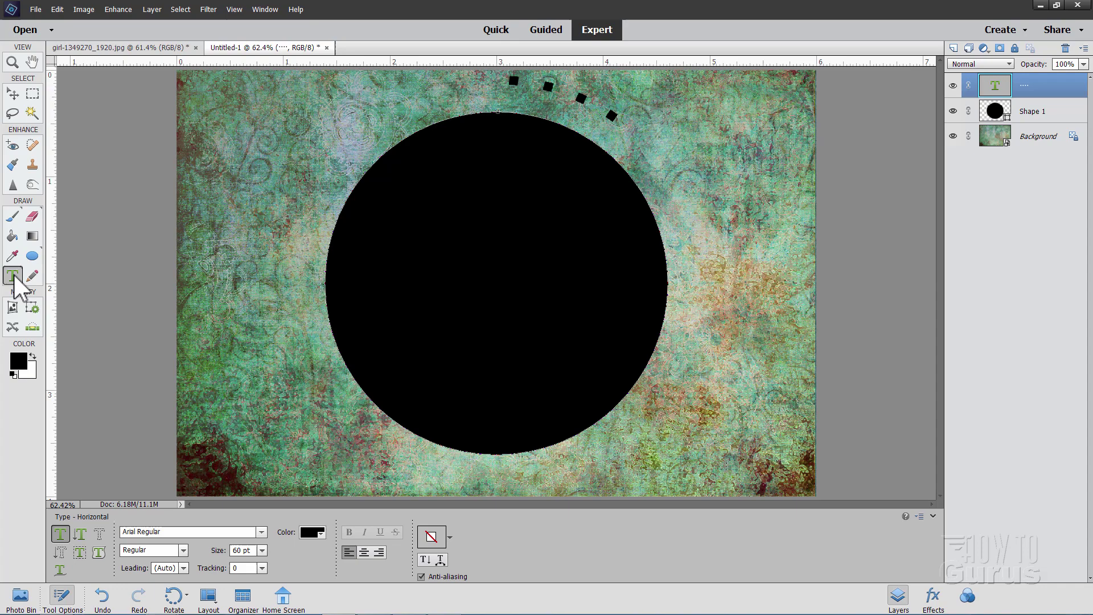
left_click(614, 117)
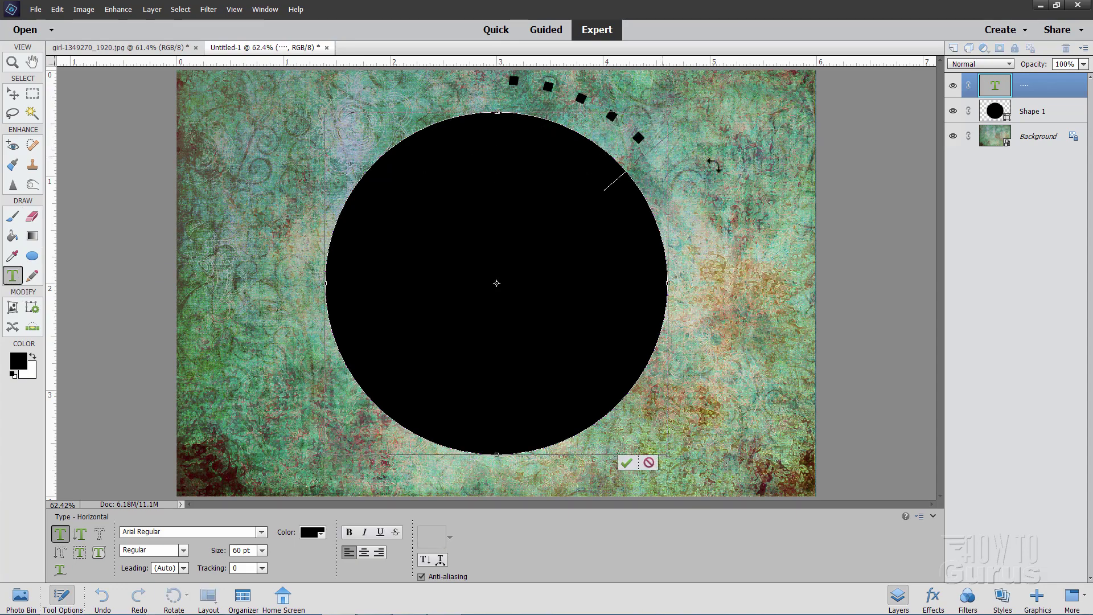
type(".....")
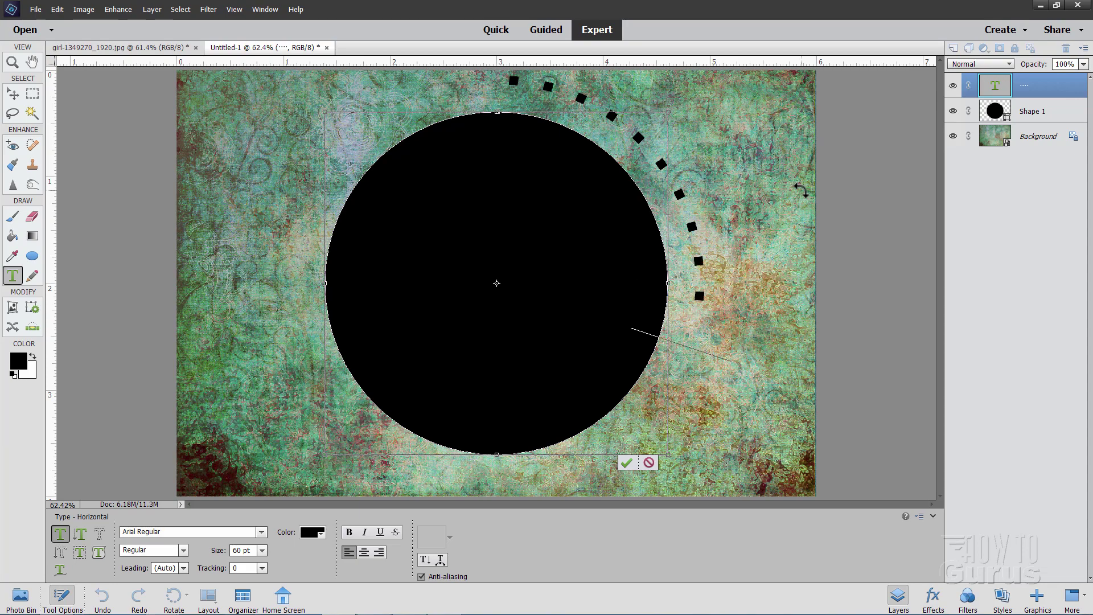
type(".....")
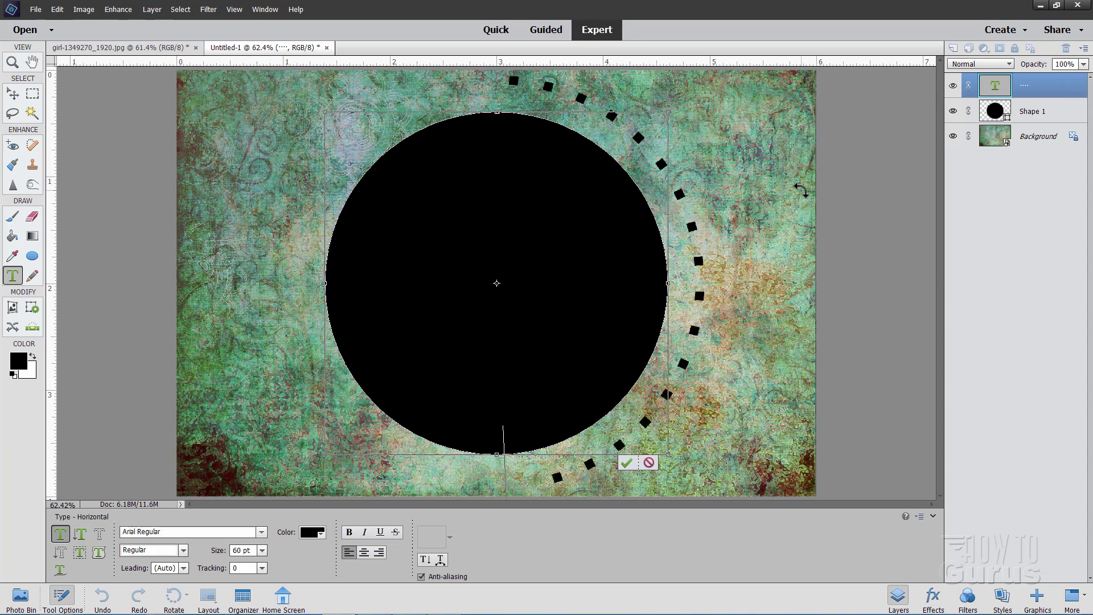
type("................")
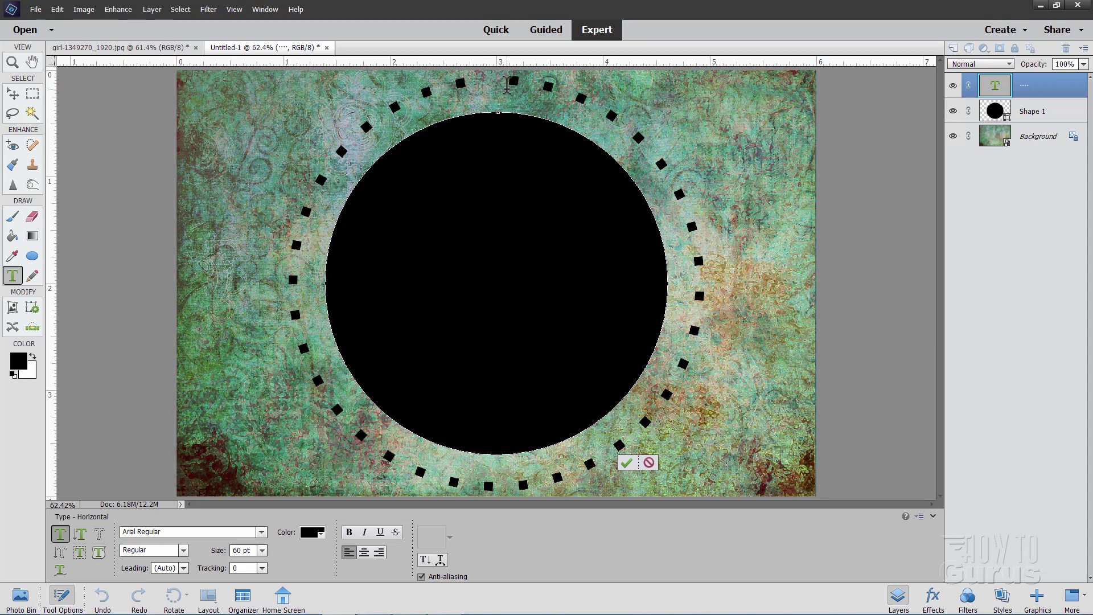
Select all the squares on the path and set their tracking to -5.
left_click_drag(510, 77, 486, 85)
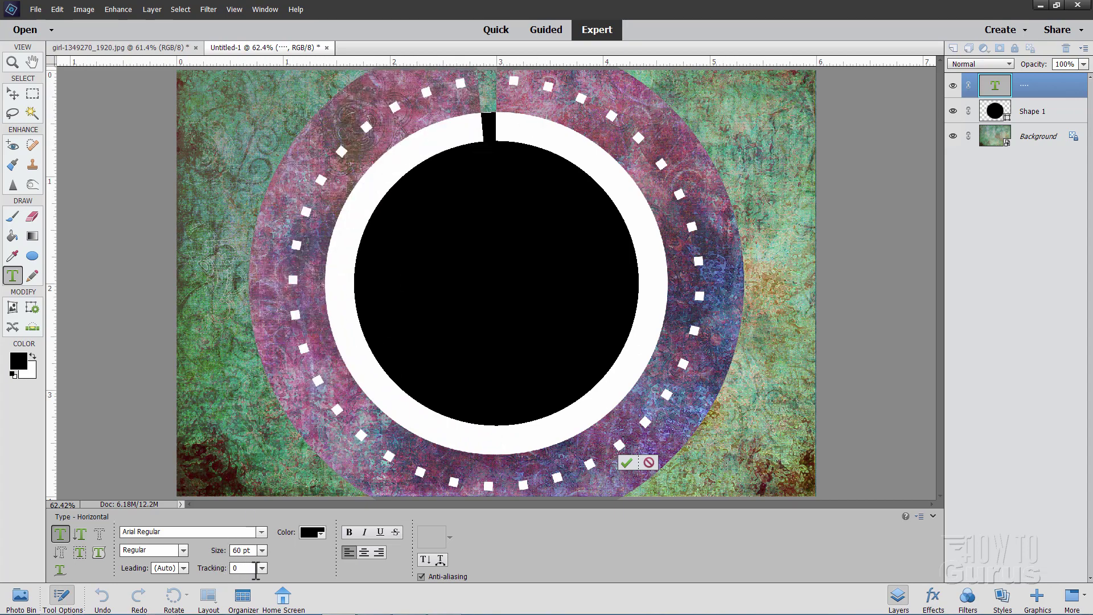
left_click(263, 568)
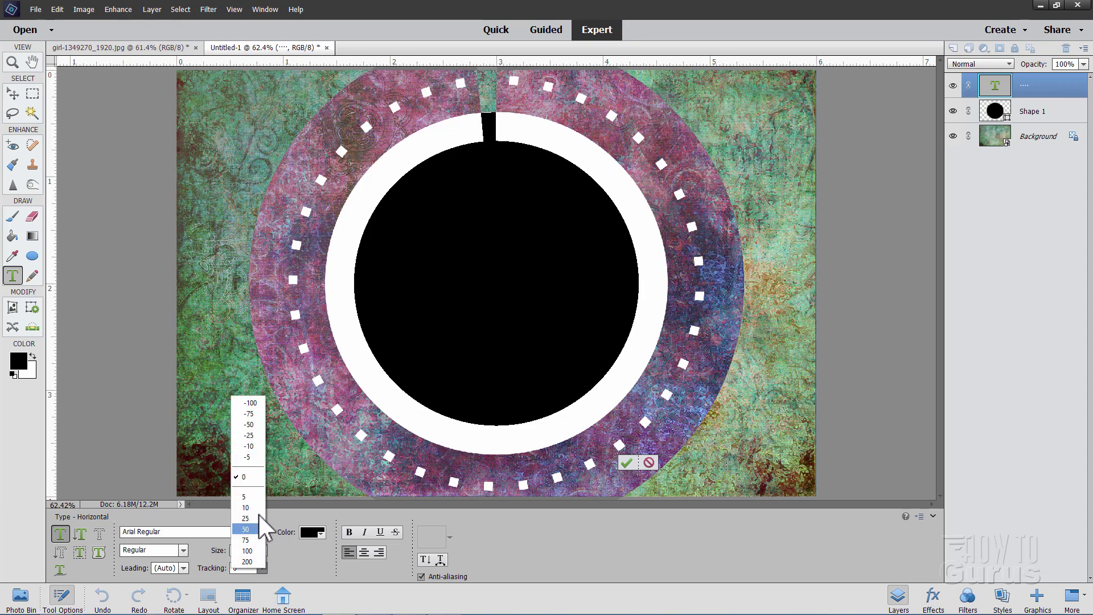
left_click(251, 456)
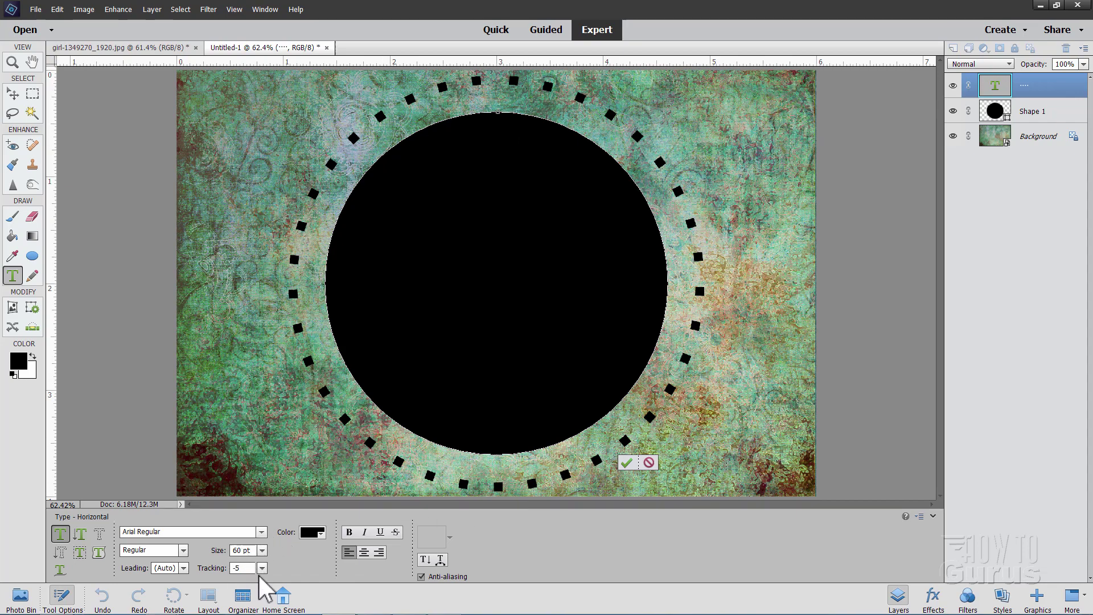
left_click(262, 568)
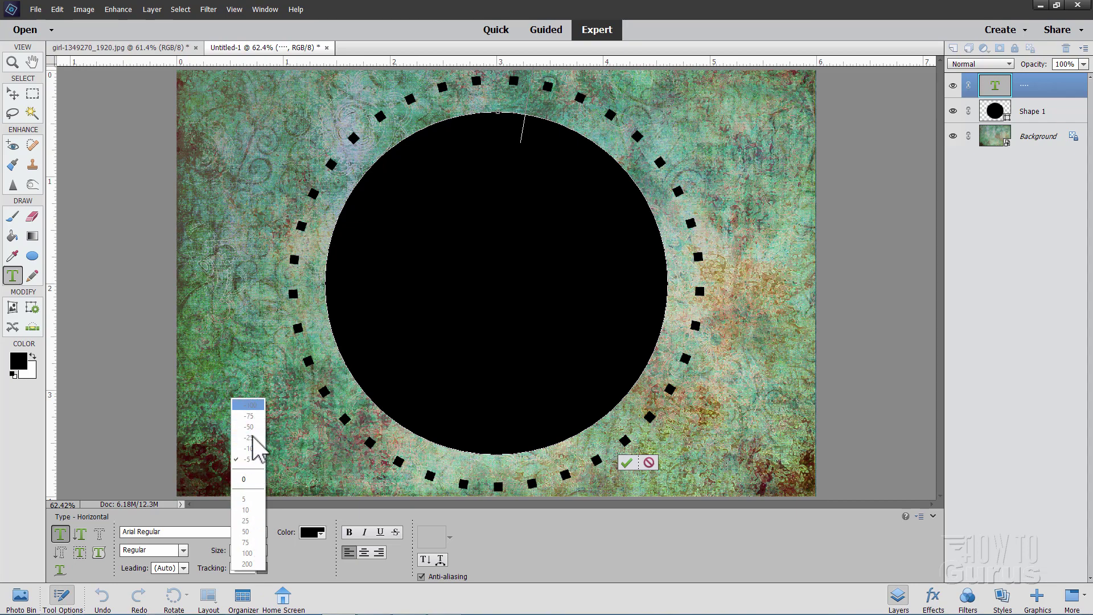
left_click(473, 549)
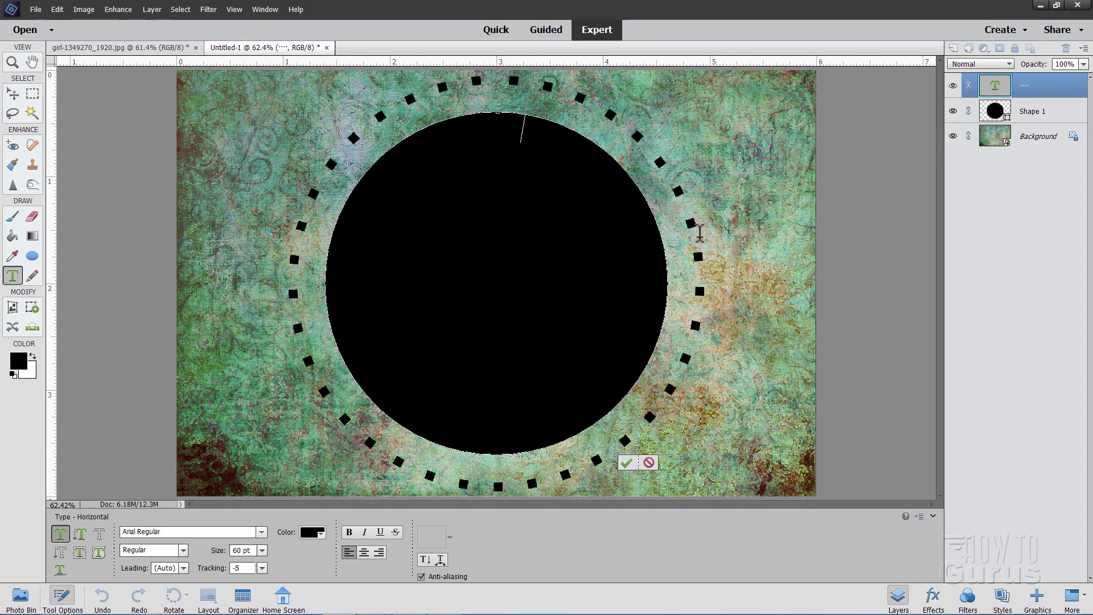
Set the squares text layer to 75% opacity, then switch to the girl-1349270_1920.jpg photo.
left_click(628, 463)
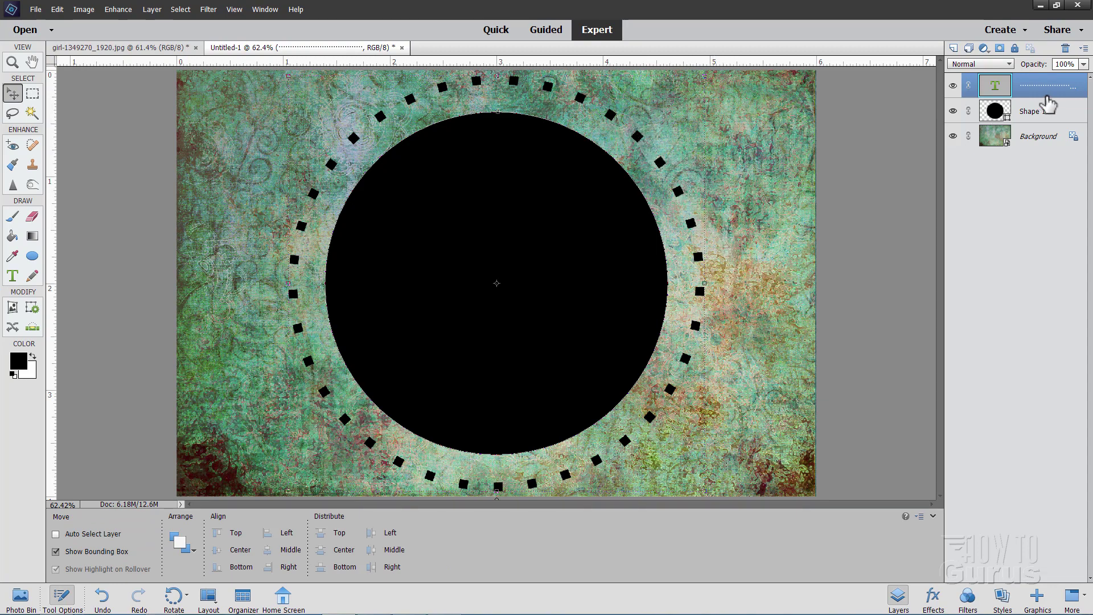
left_click(1083, 64)
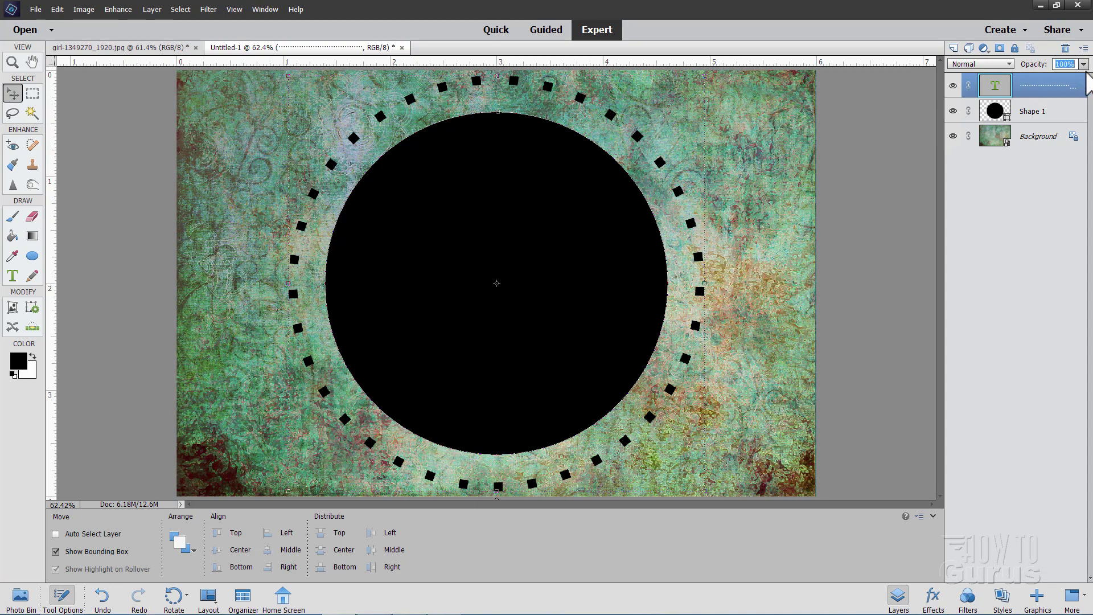
type("75")
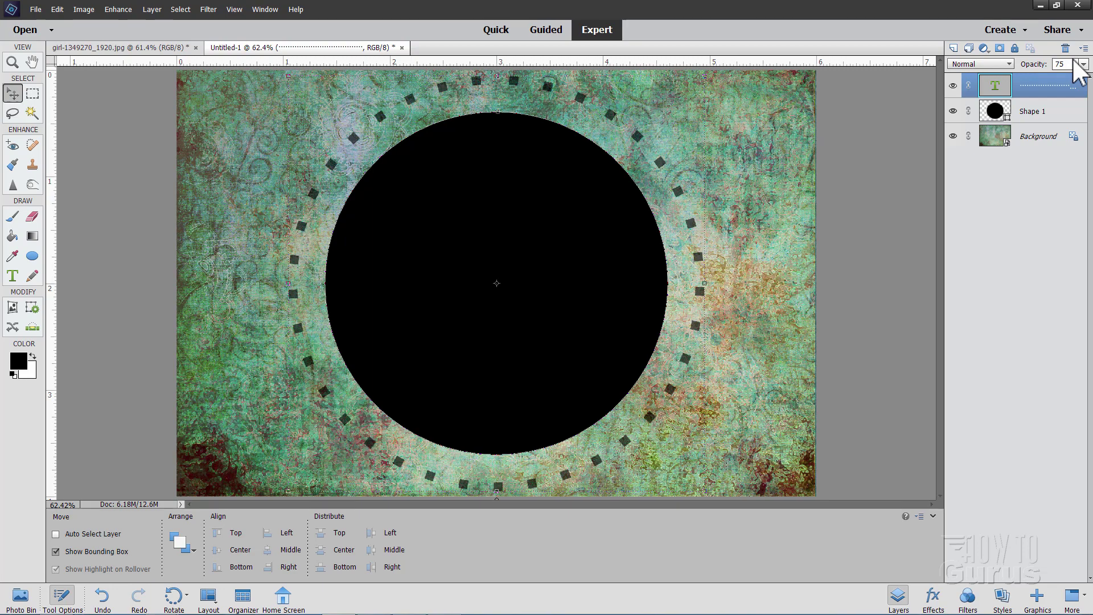
key("Return")
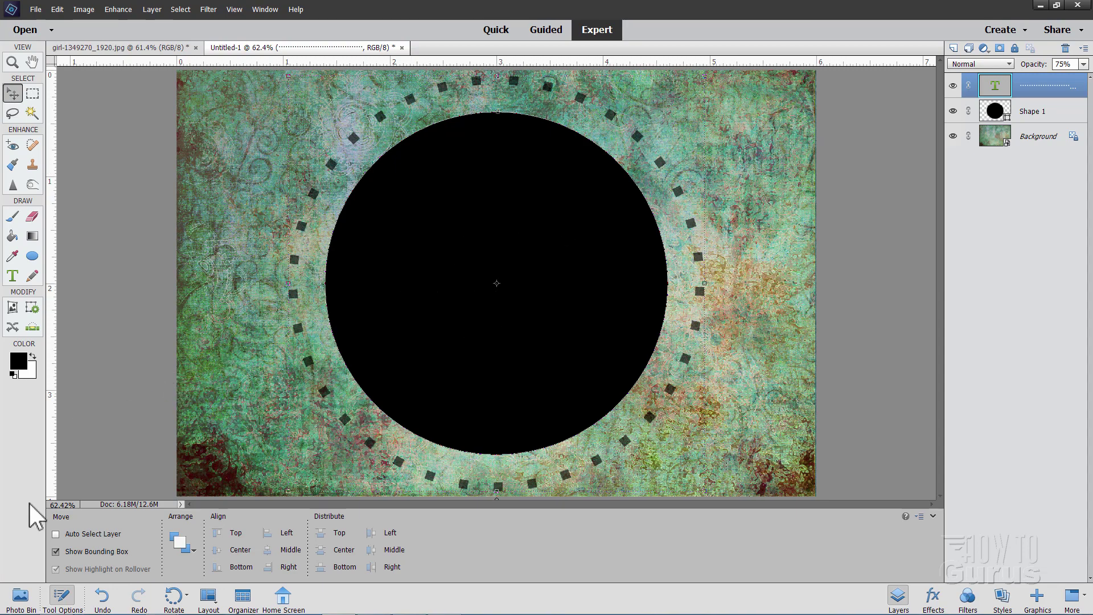
left_click(33, 602)
left_click(101, 554)
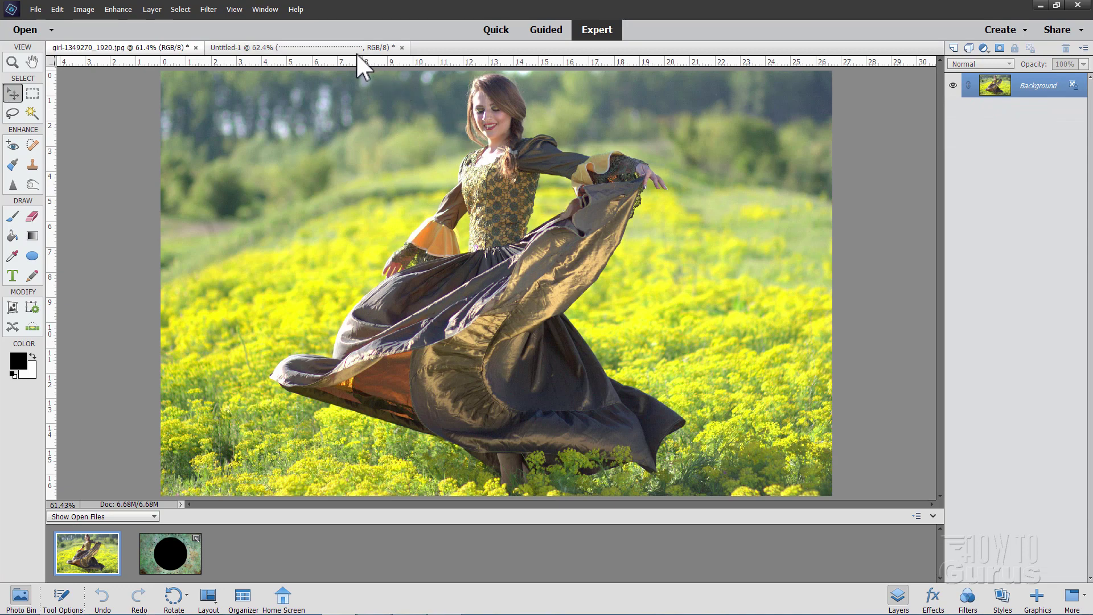
Copy the dancing-woman photo into Untitled-1 as Layer 1, below the text layer.
left_click_drag(133, 49, 603, 312)
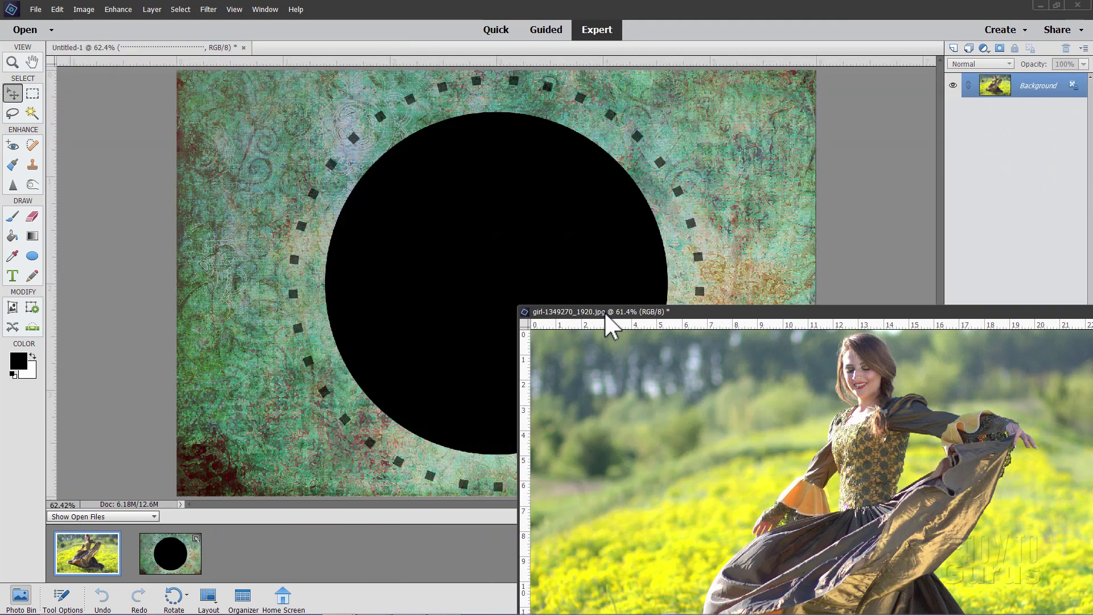
left_click_drag(994, 87, 516, 216)
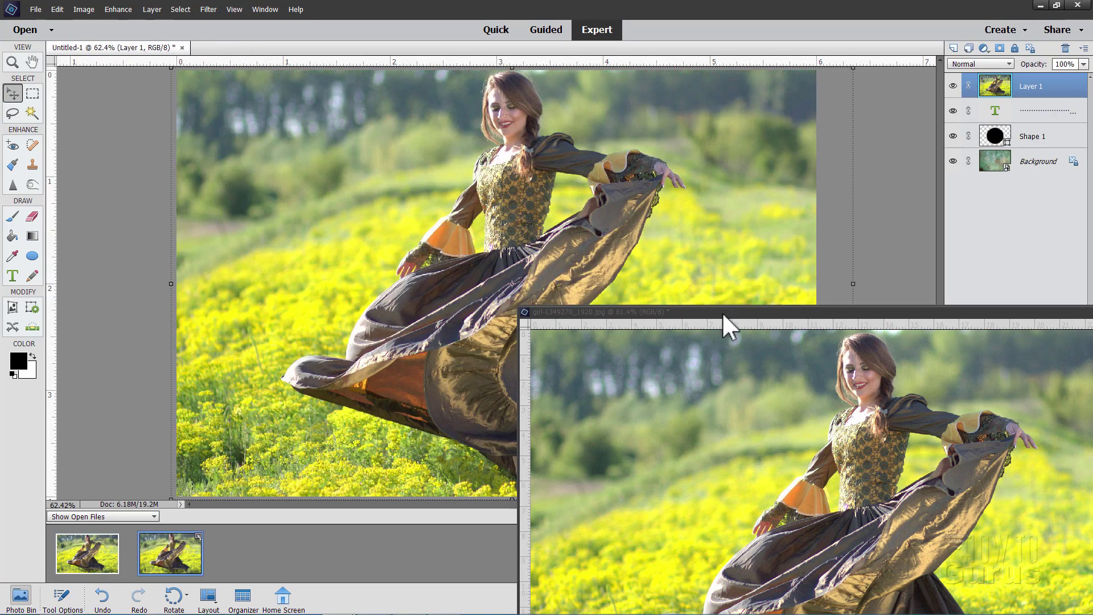
left_click_drag(722, 312, 500, 193)
left_click(930, 190)
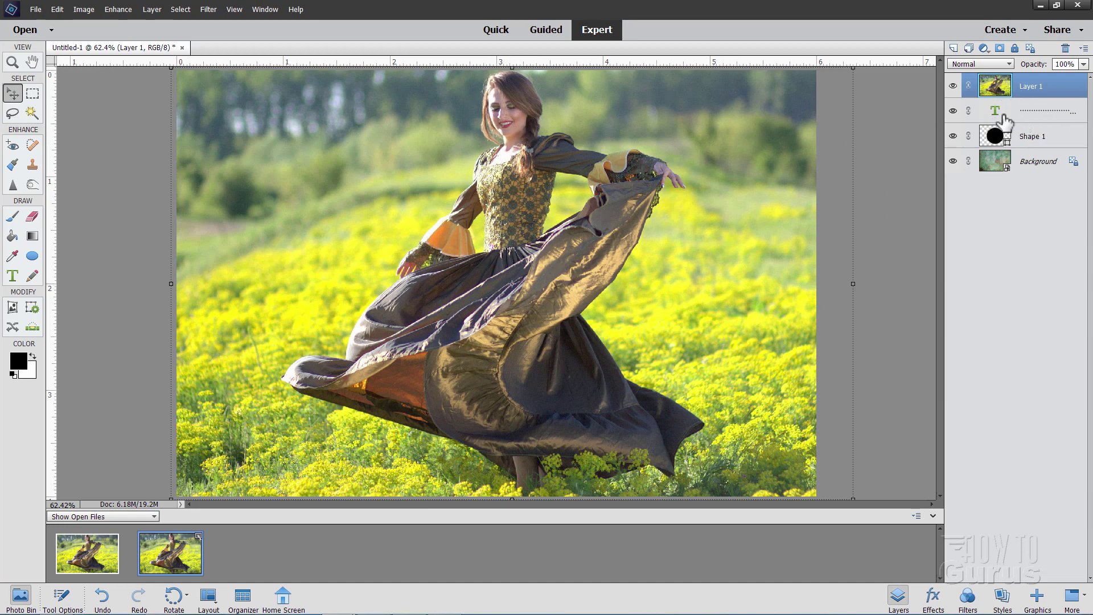
left_click_drag(1032, 100, 1033, 134)
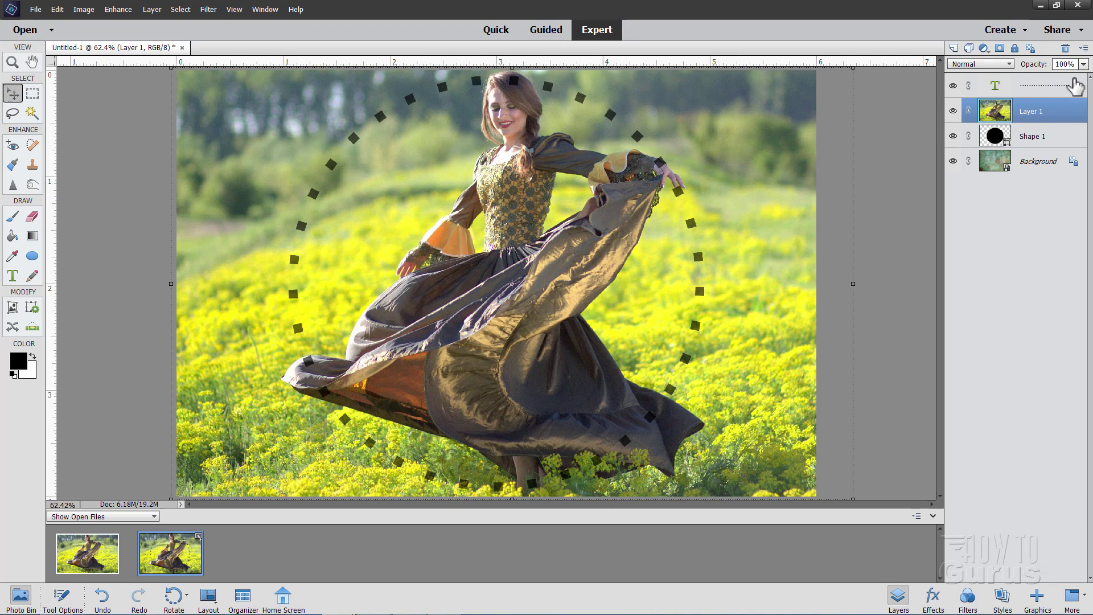
Lower Layer 1 to 55% opacity, then scale it to 80% and centre it in the frame.
left_click(1084, 64)
left_click(1060, 77)
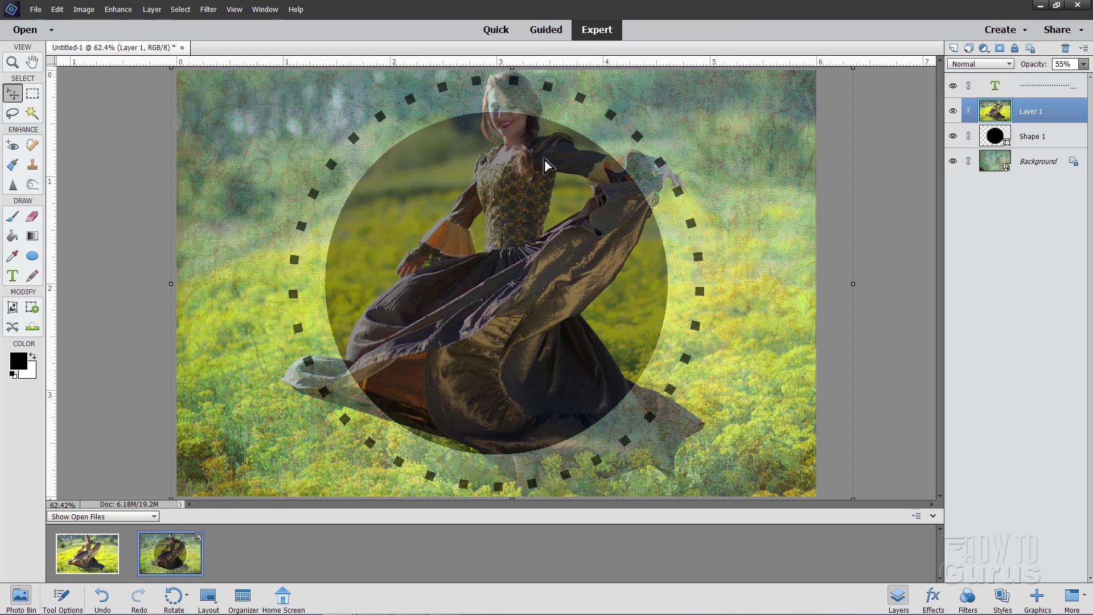
left_click_drag(551, 161, 550, 203)
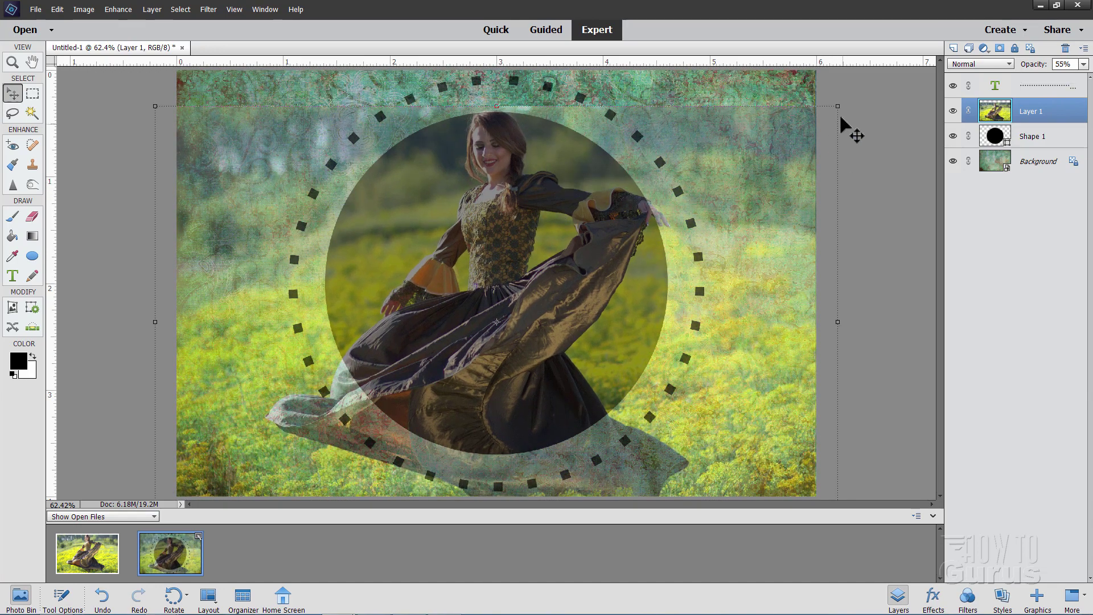
left_click_drag(838, 106, 670, 207)
left_click_drag(493, 315, 569, 227)
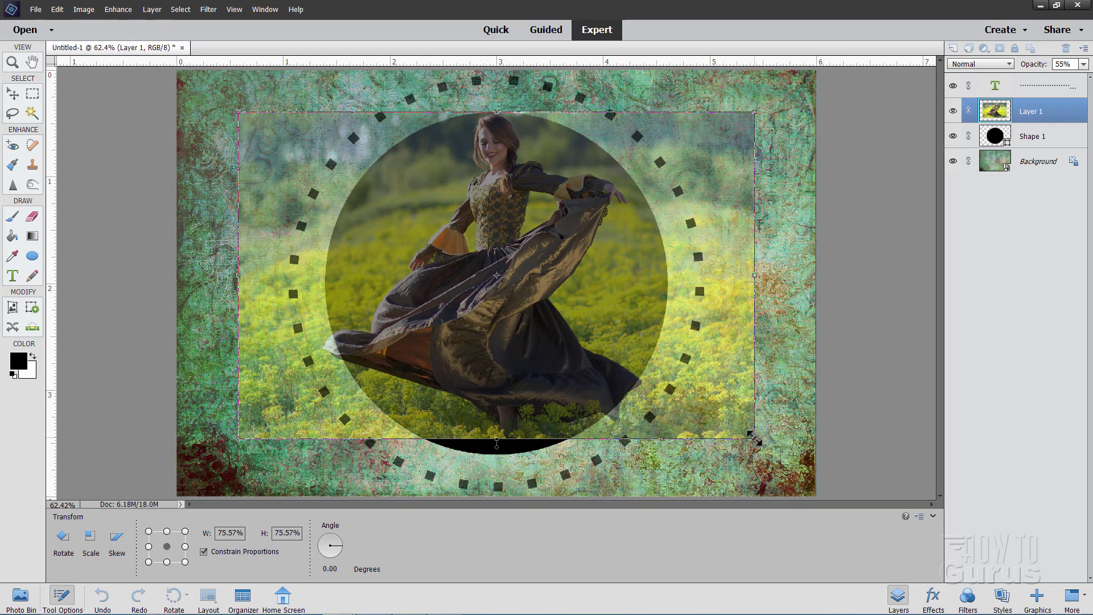
left_click_drag(753, 437, 782, 460)
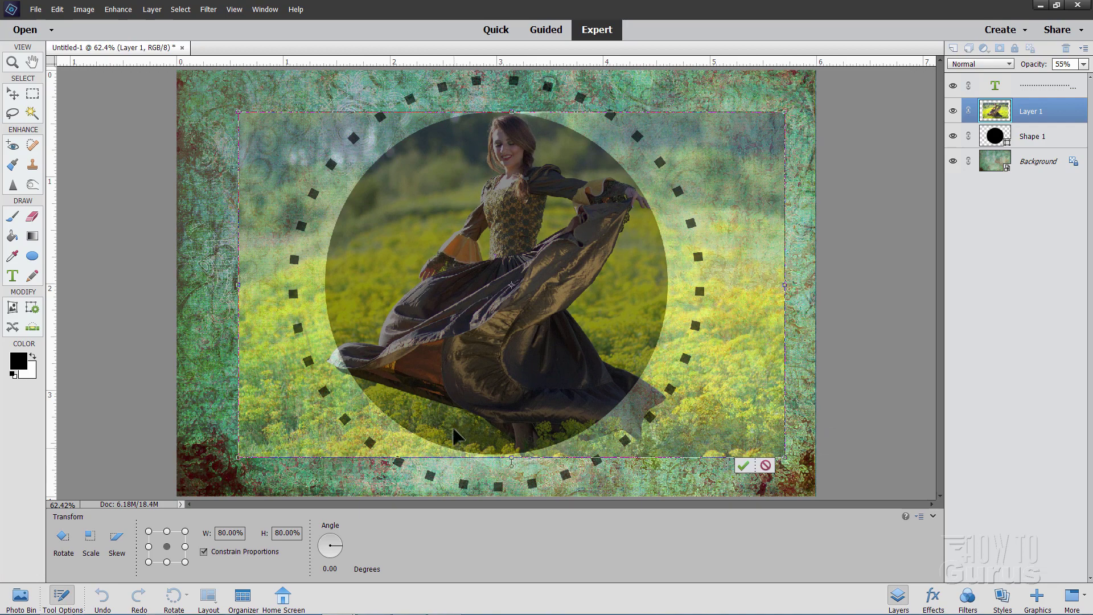
left_click_drag(491, 326, 478, 322)
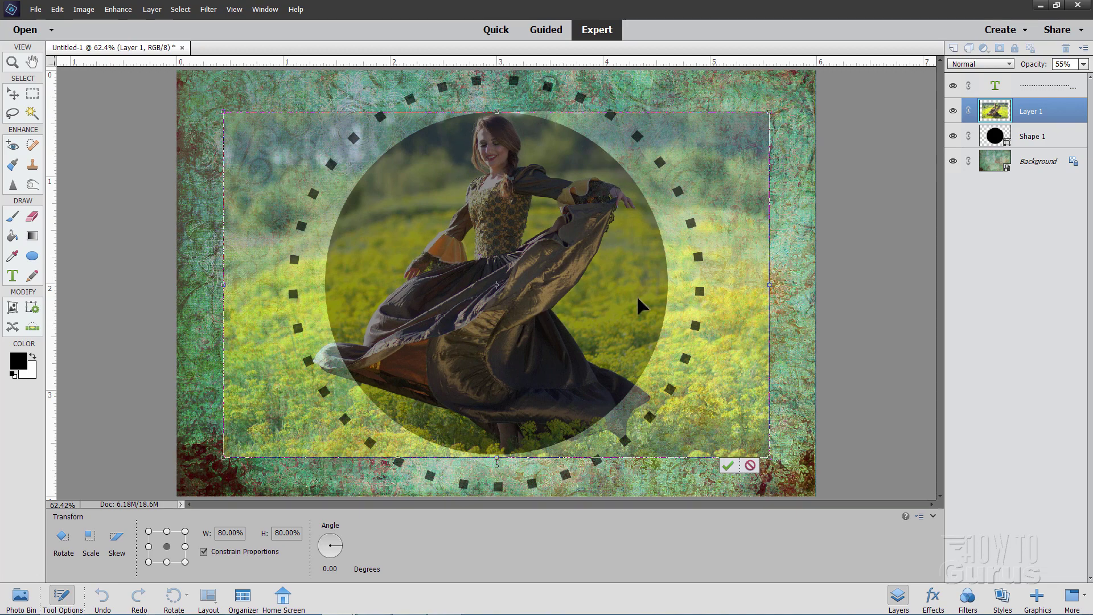
left_click(727, 467)
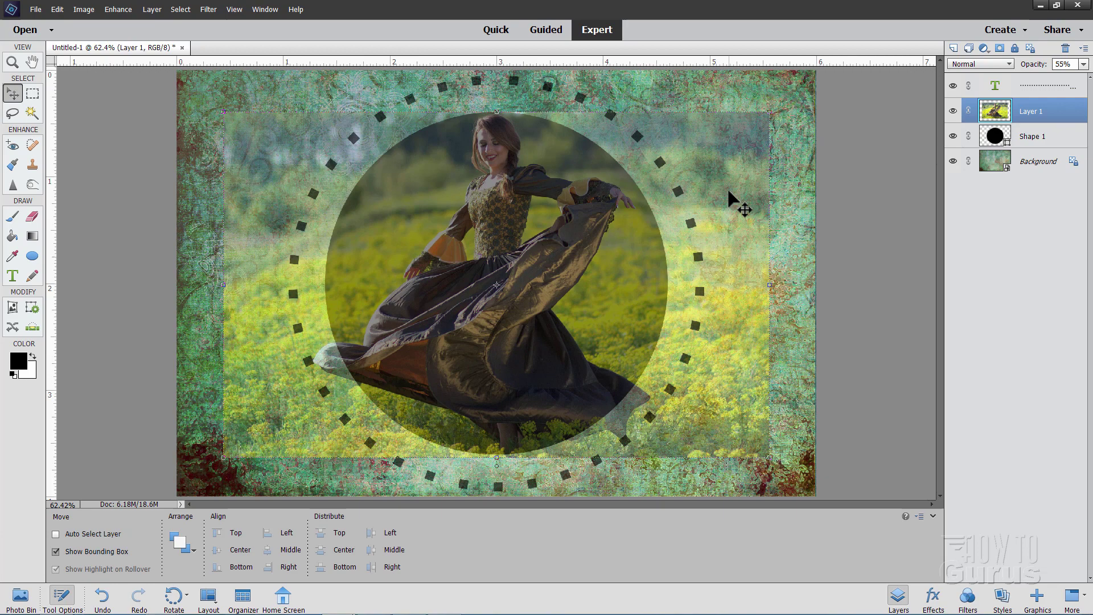
left_click(1083, 64)
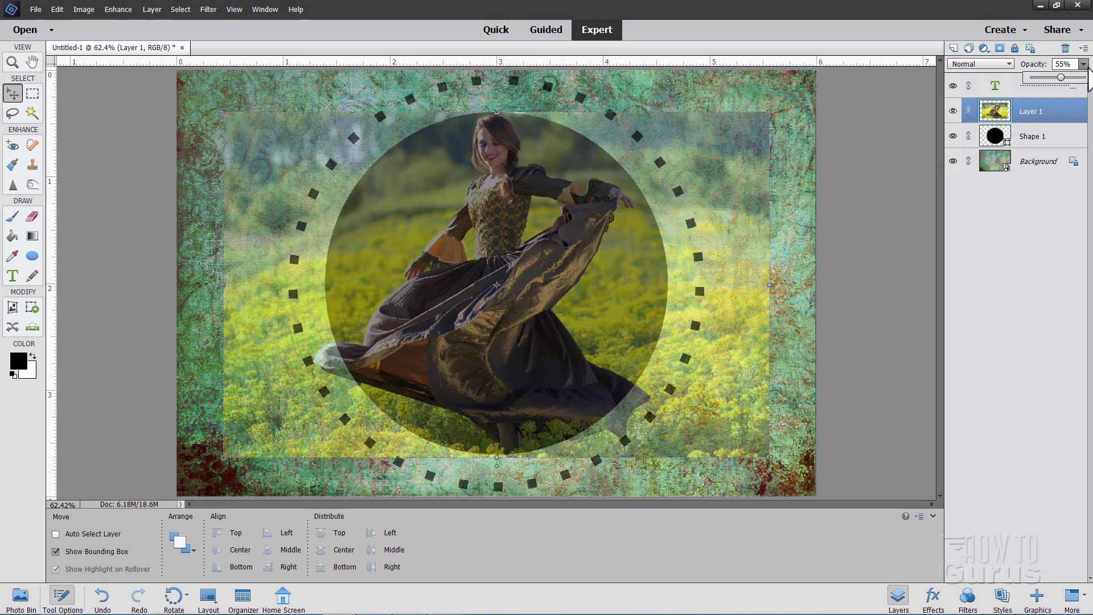
Set Layer 1 to 100% opacity and clip it to the circle with Create Clipping Mask.
left_click_drag(1065, 85, 1082, 74)
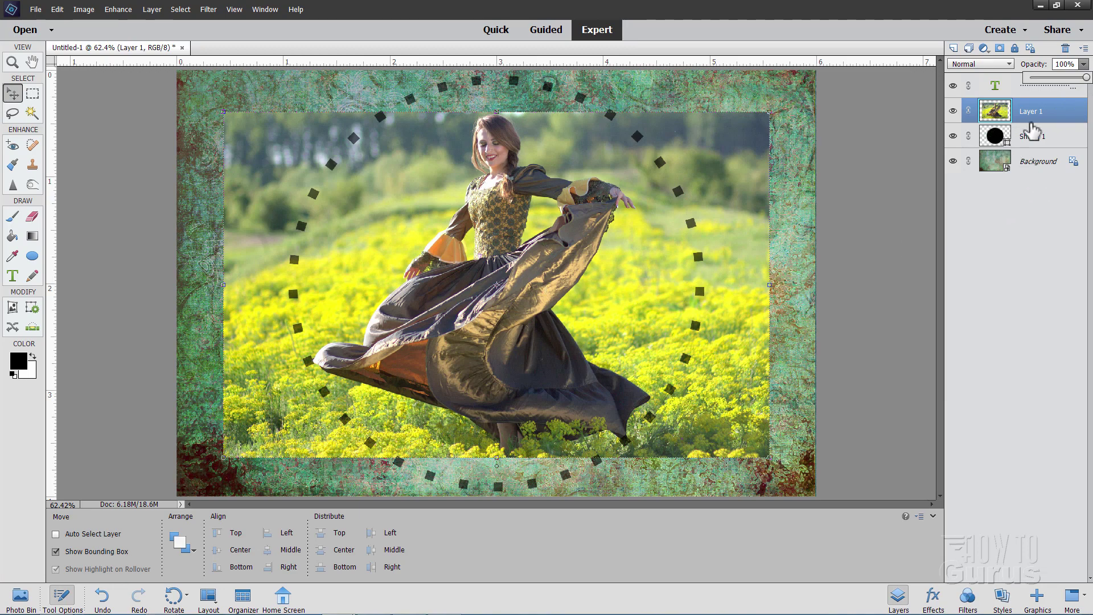
right_click(1028, 116)
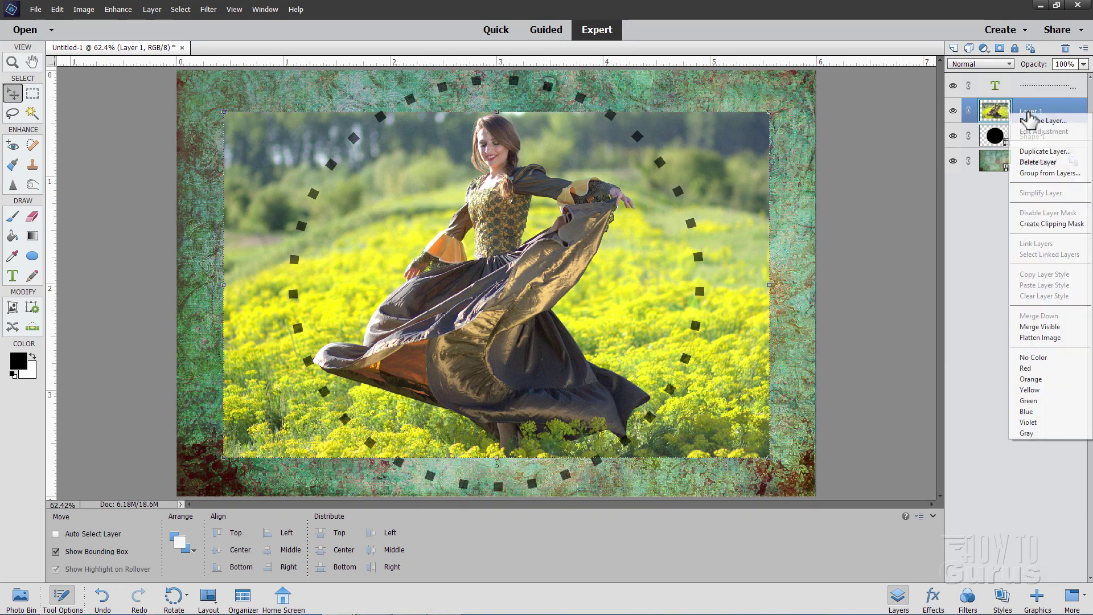
left_click(1037, 224)
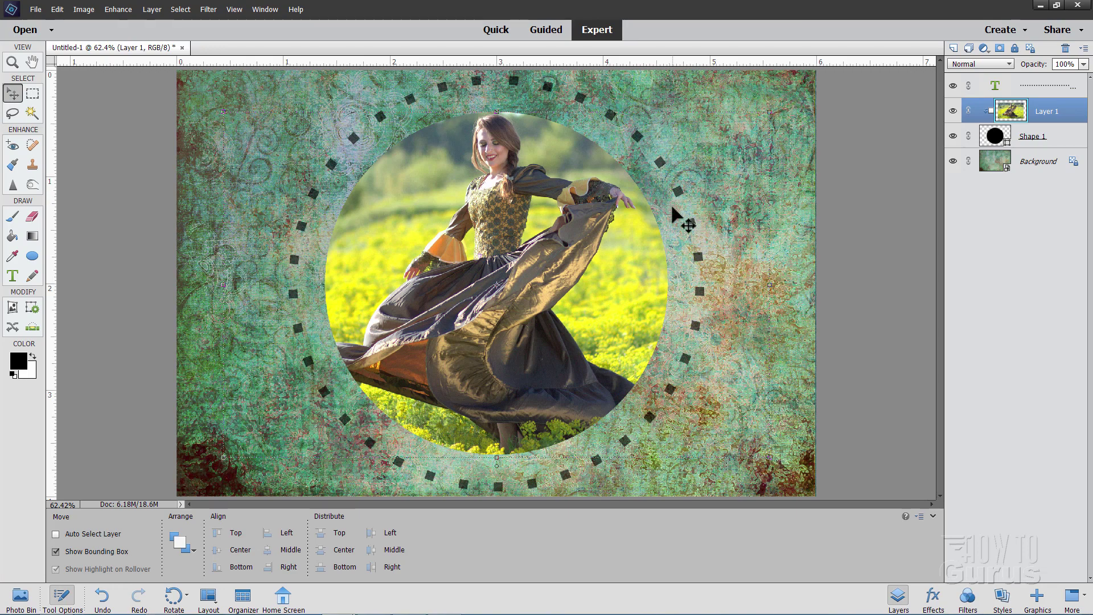
Apply the Simple Pillow Emboss bevel style to the Shape 1 circle layer.
left_click(1033, 141)
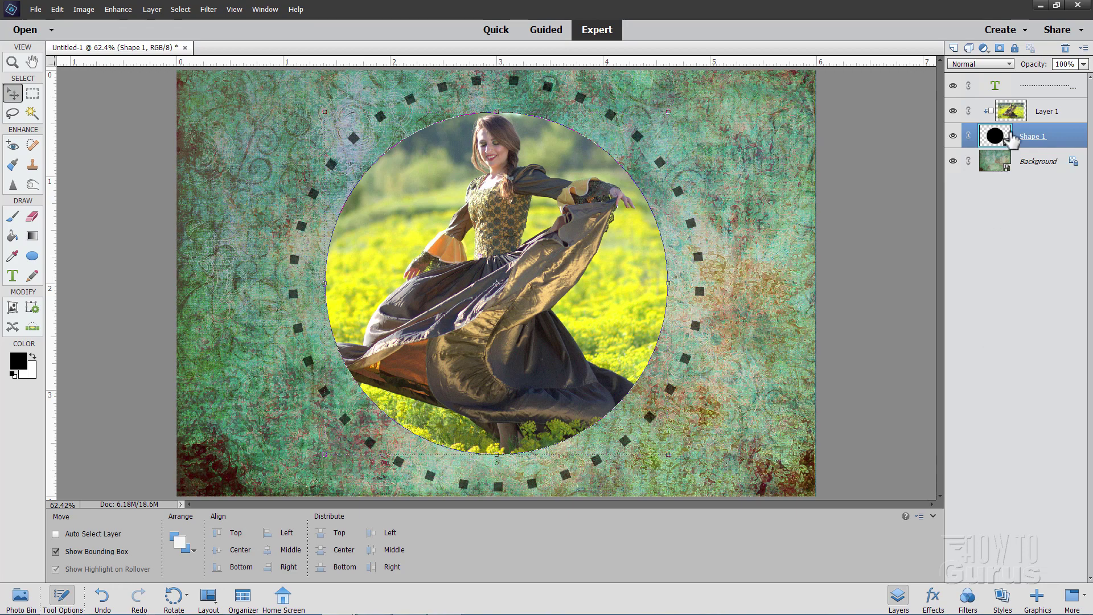
left_click(1001, 597)
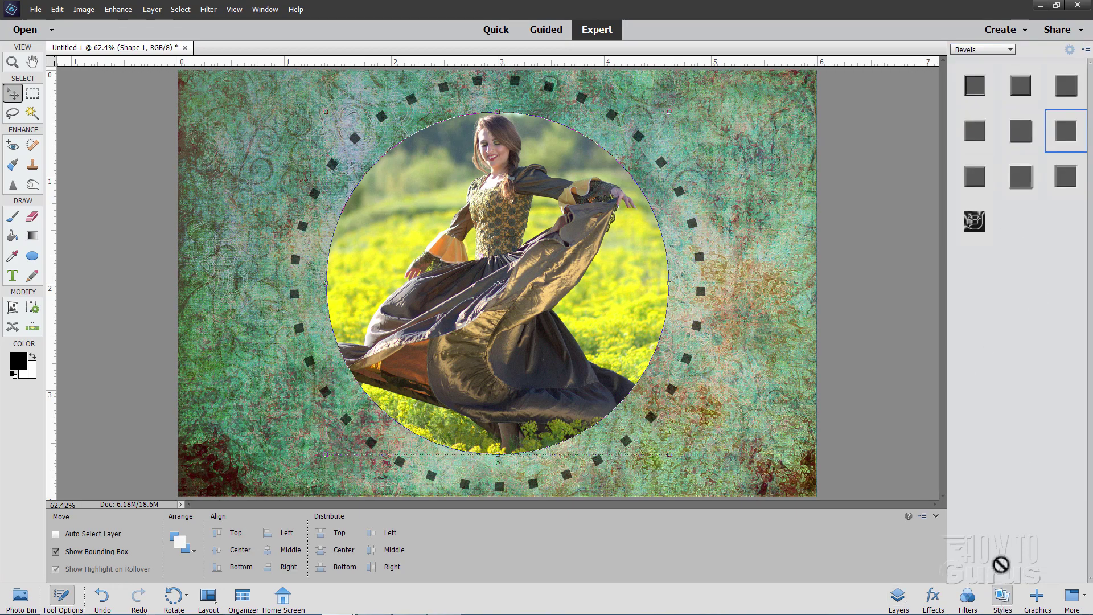
left_click(1071, 136)
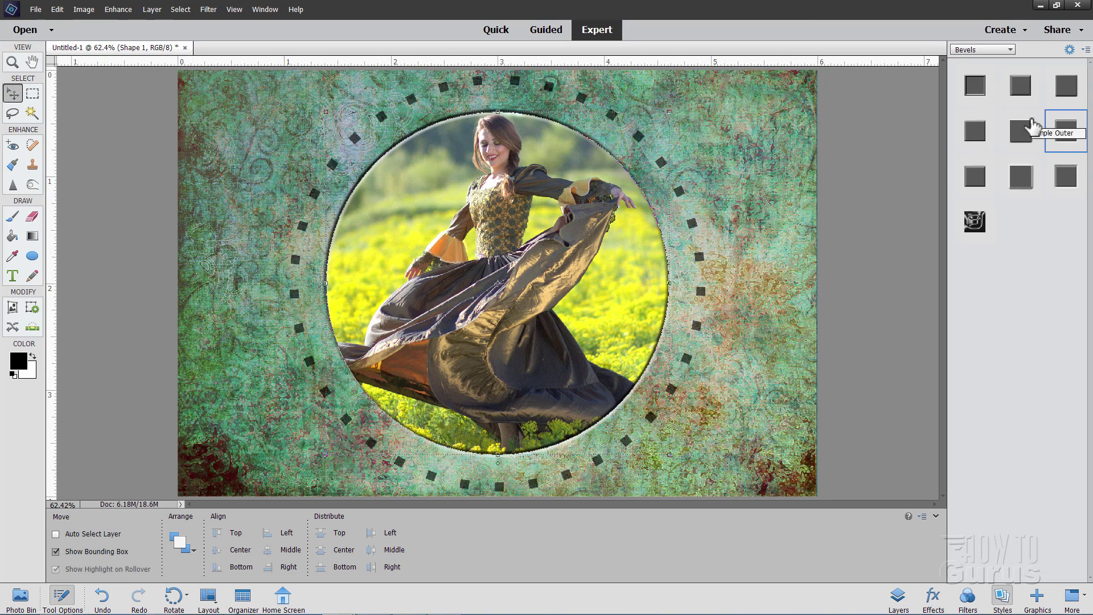
left_click(898, 598)
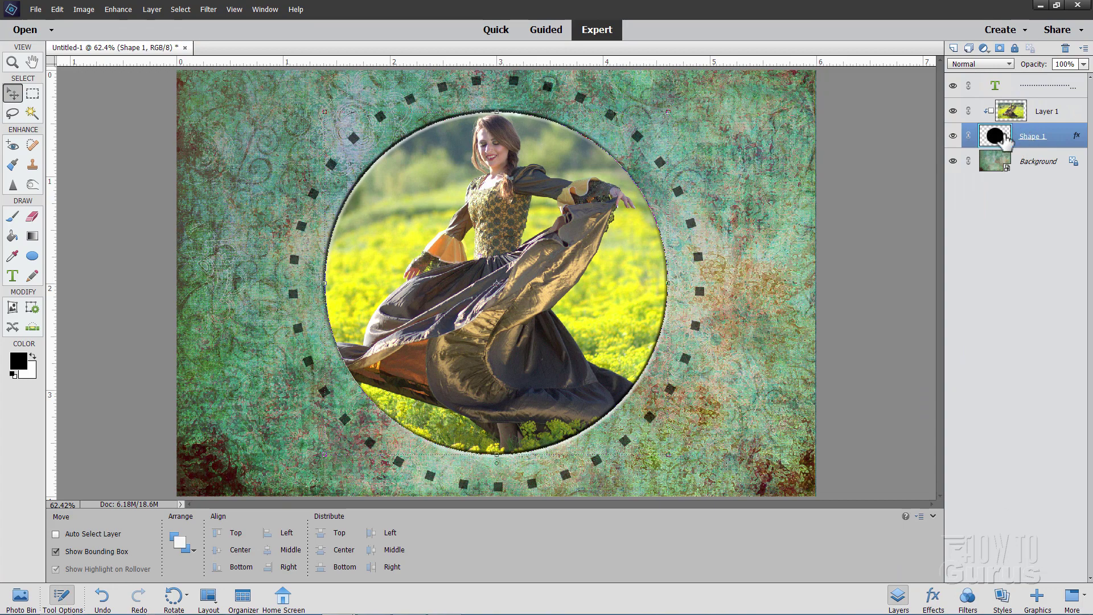
left_click(1005, 598)
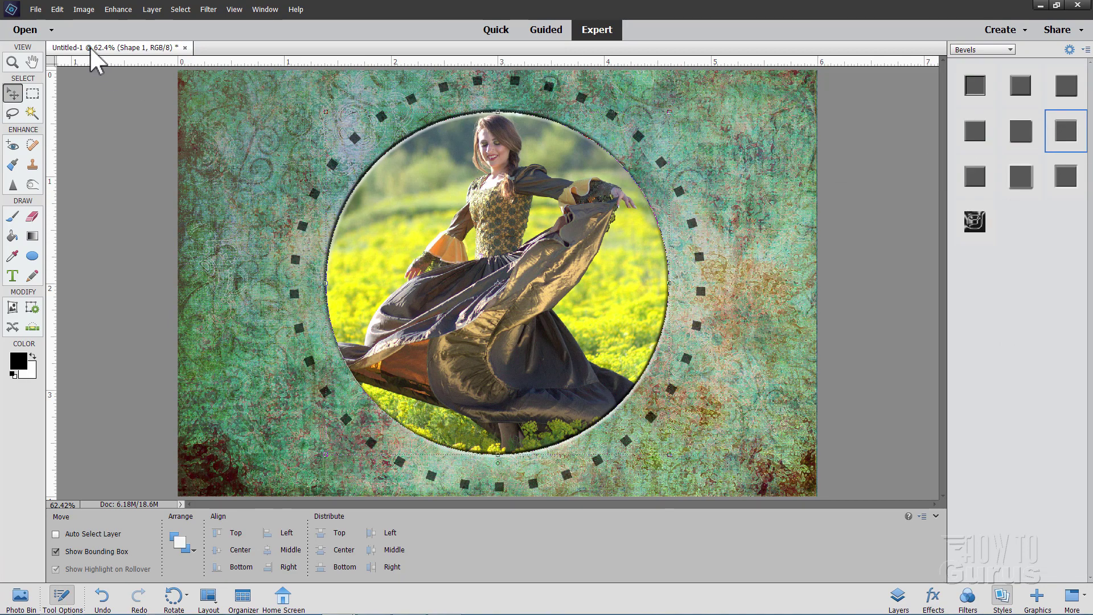
Undo Apply Style on the circle and return to the Layers panel.
left_click(61, 12)
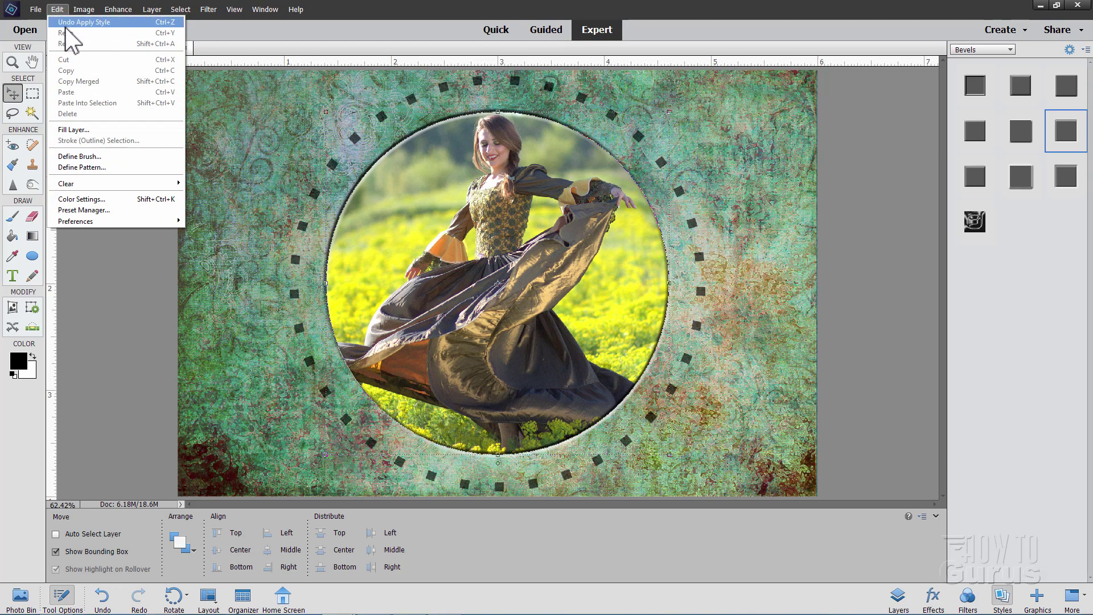
left_click(103, 22)
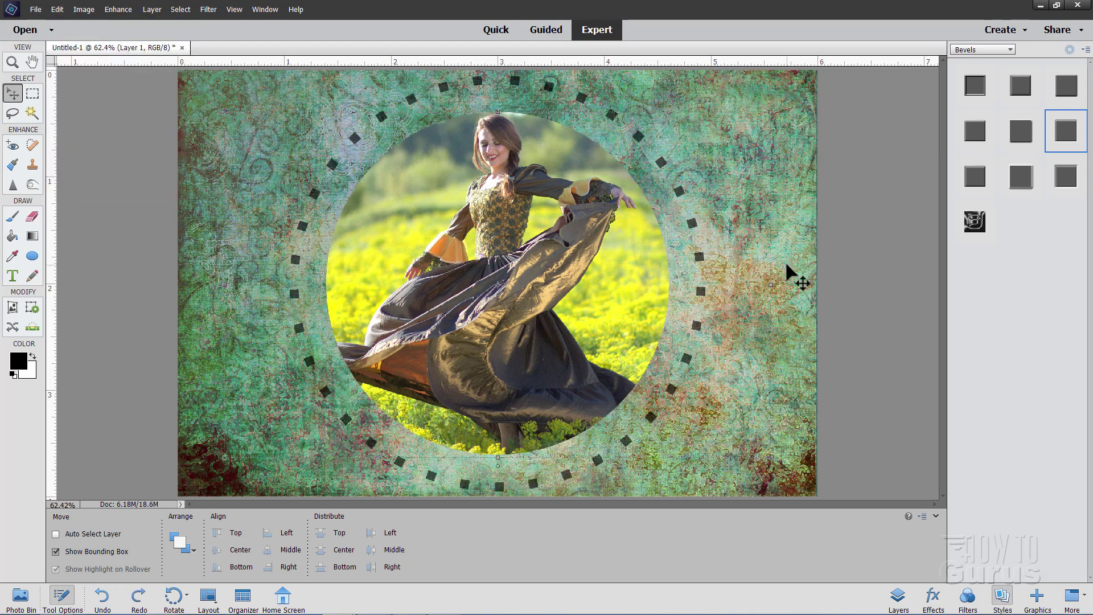
left_click(898, 595)
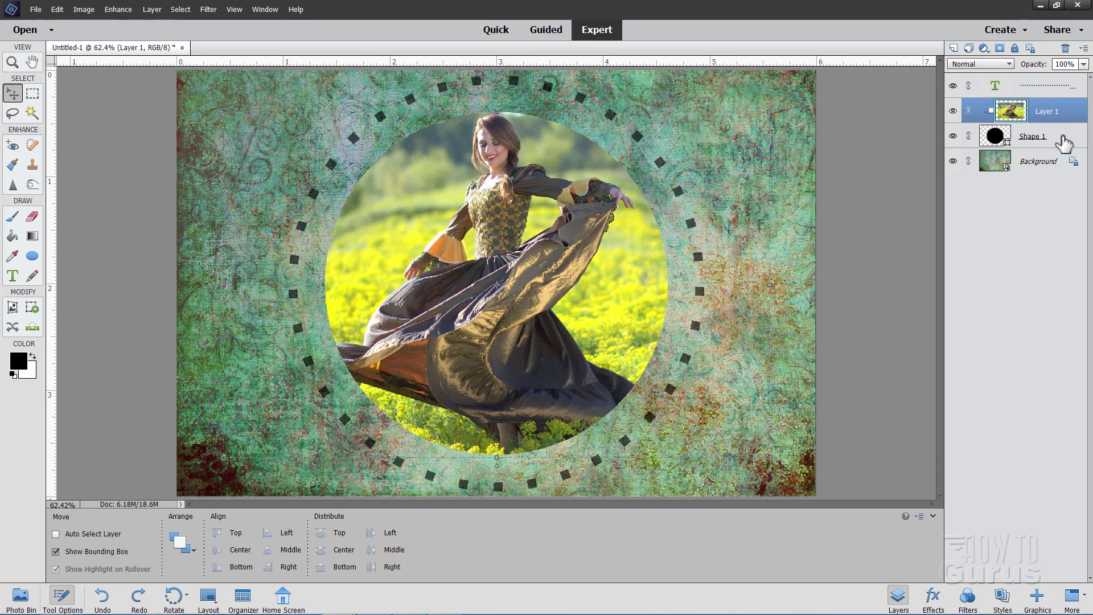
left_click(1015, 137)
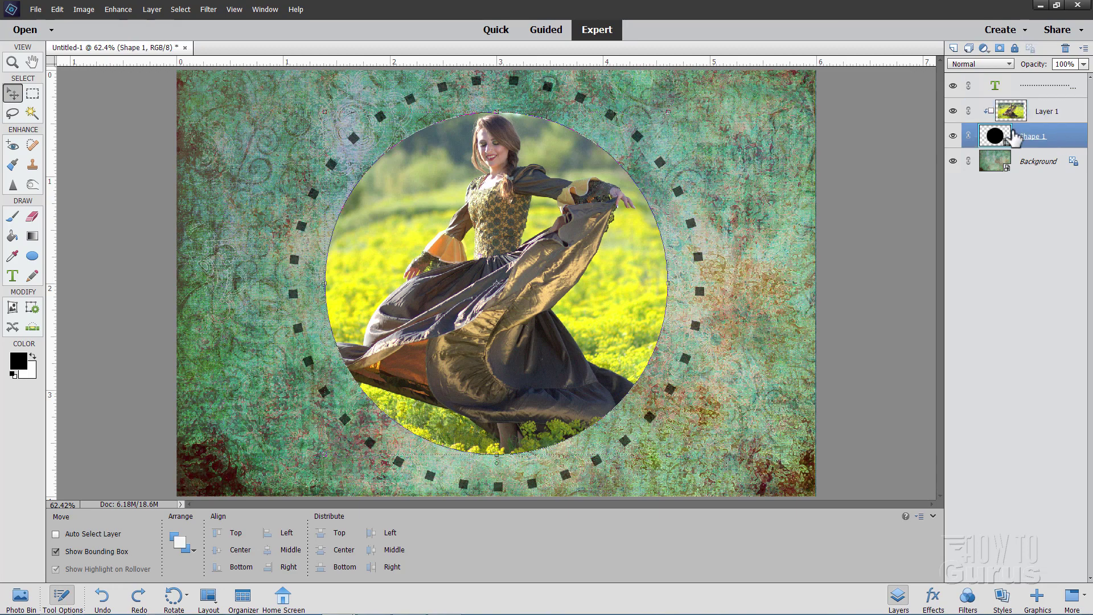
left_click(1003, 597)
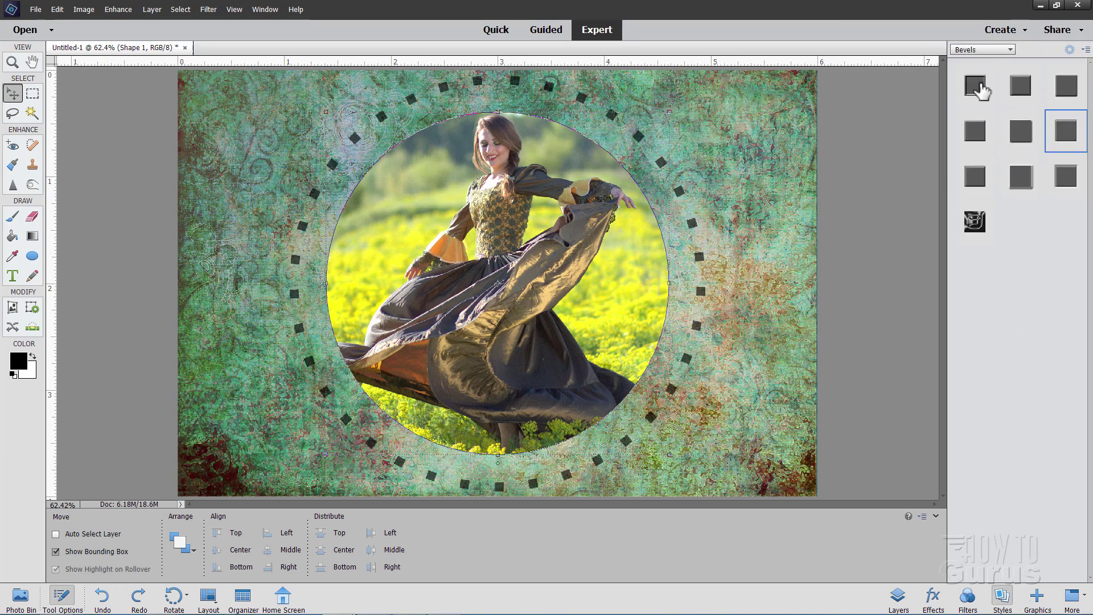
left_click(978, 87)
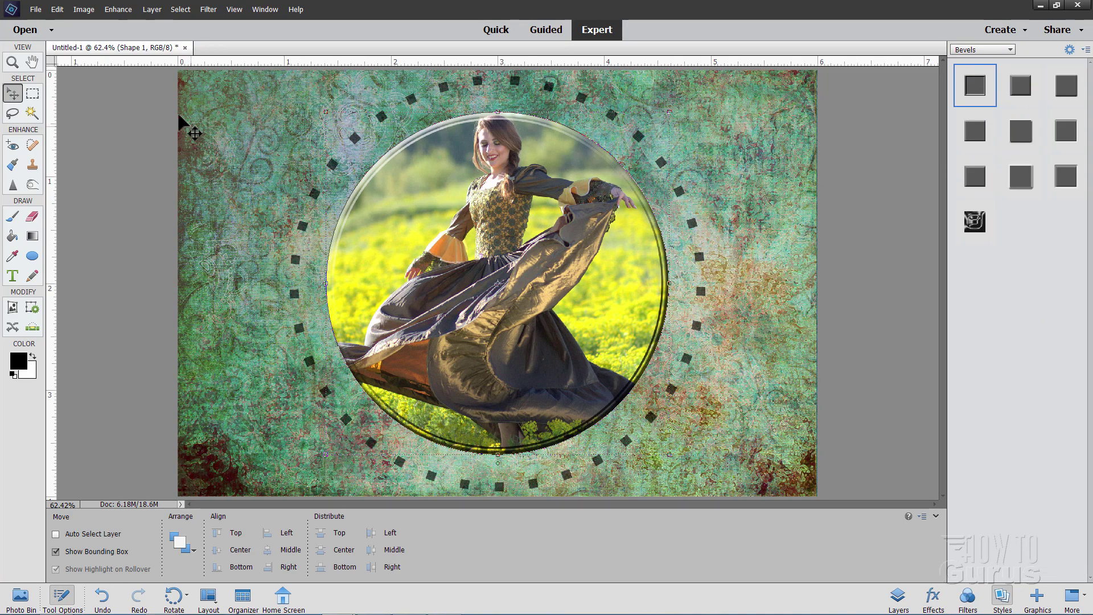
left_click(36, 9)
left_click(63, 22)
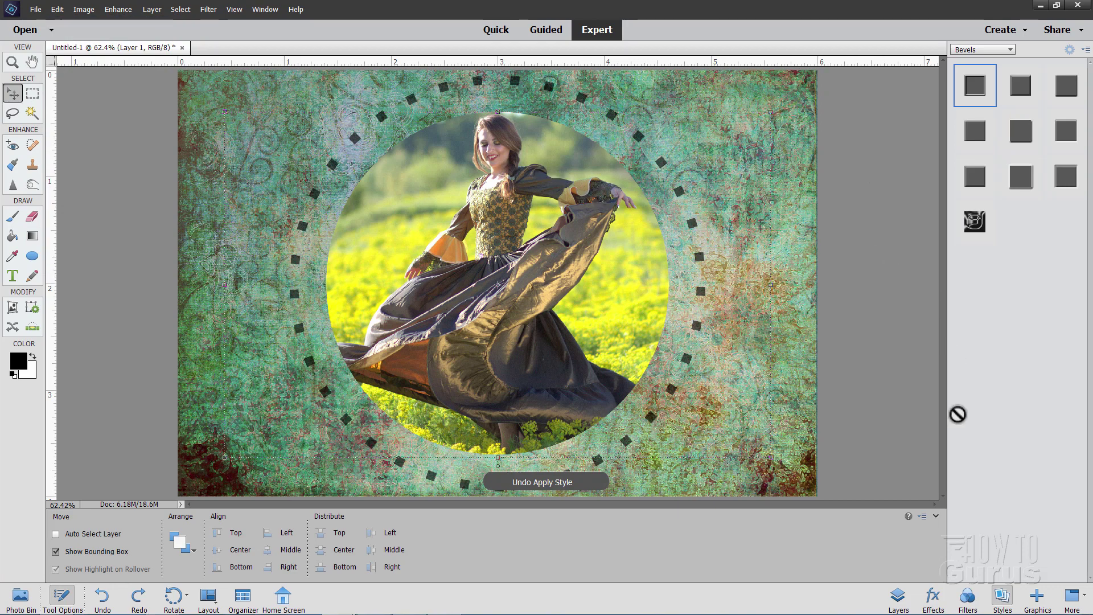
left_click(898, 596)
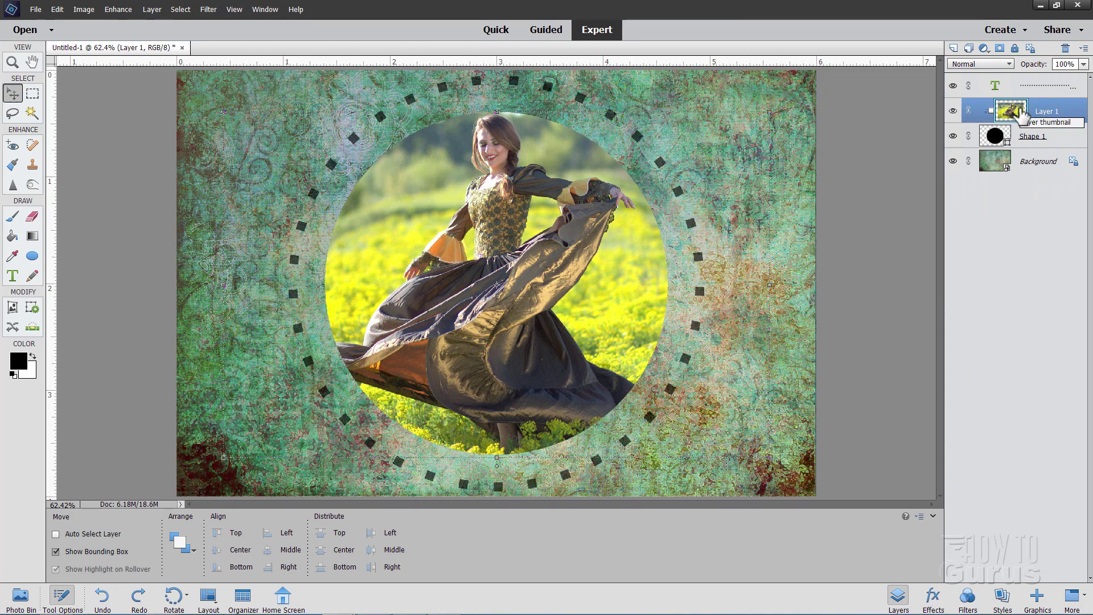
Select Shape 1 and apply the third bevel preset in the second row of Bevels.
left_click(1044, 140)
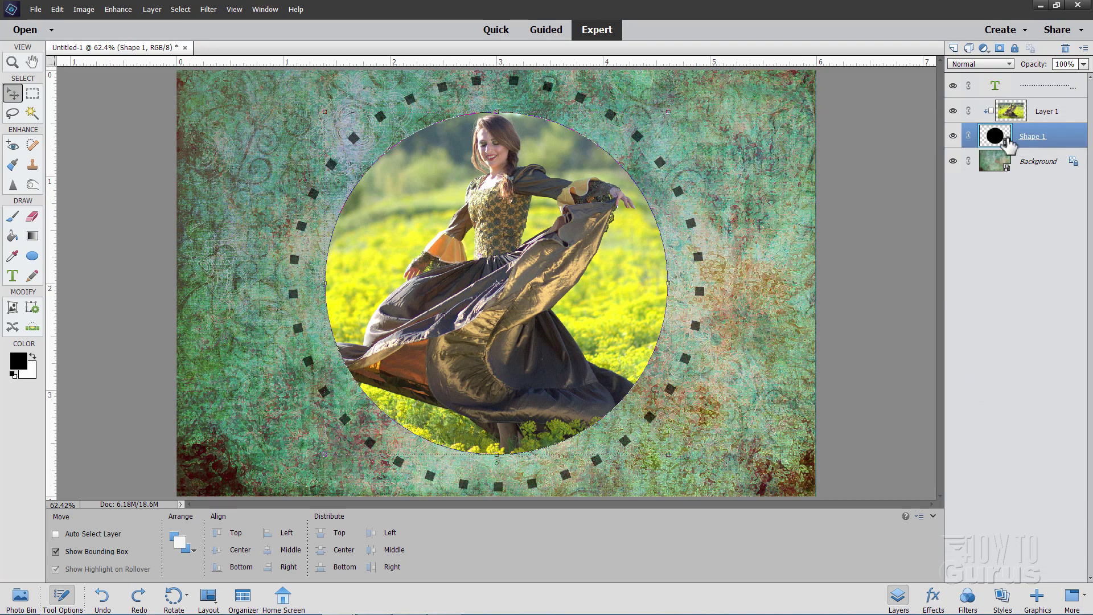
left_click(1002, 598)
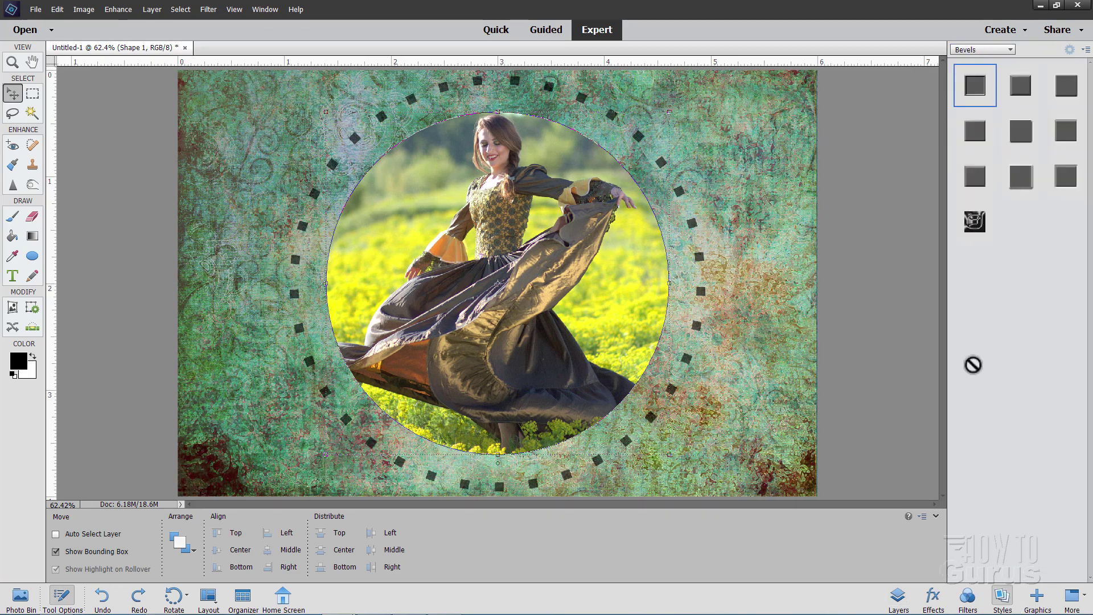
left_click(1063, 146)
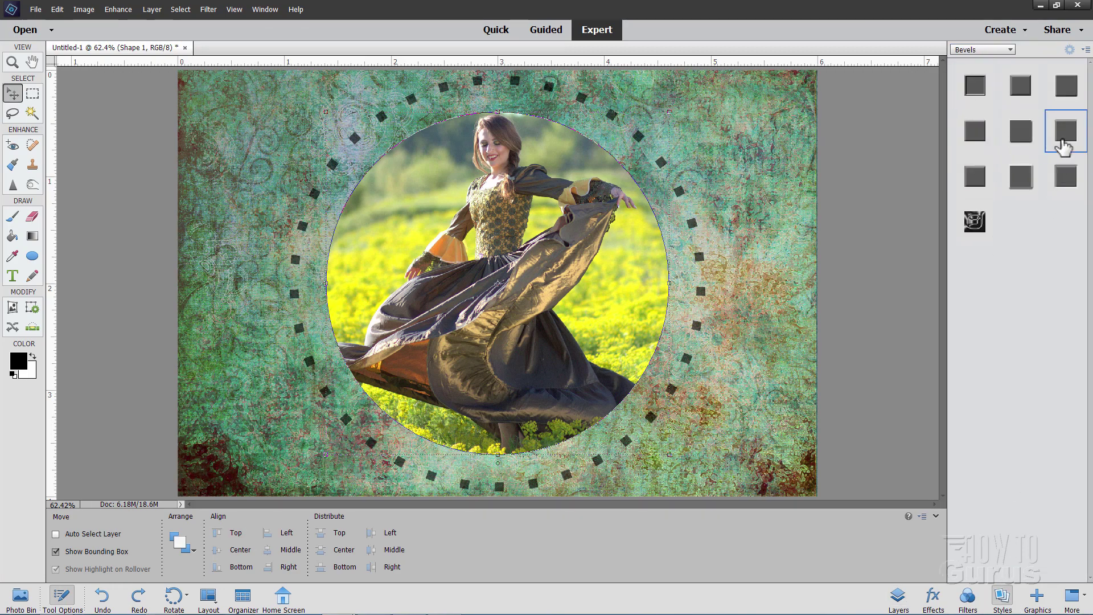